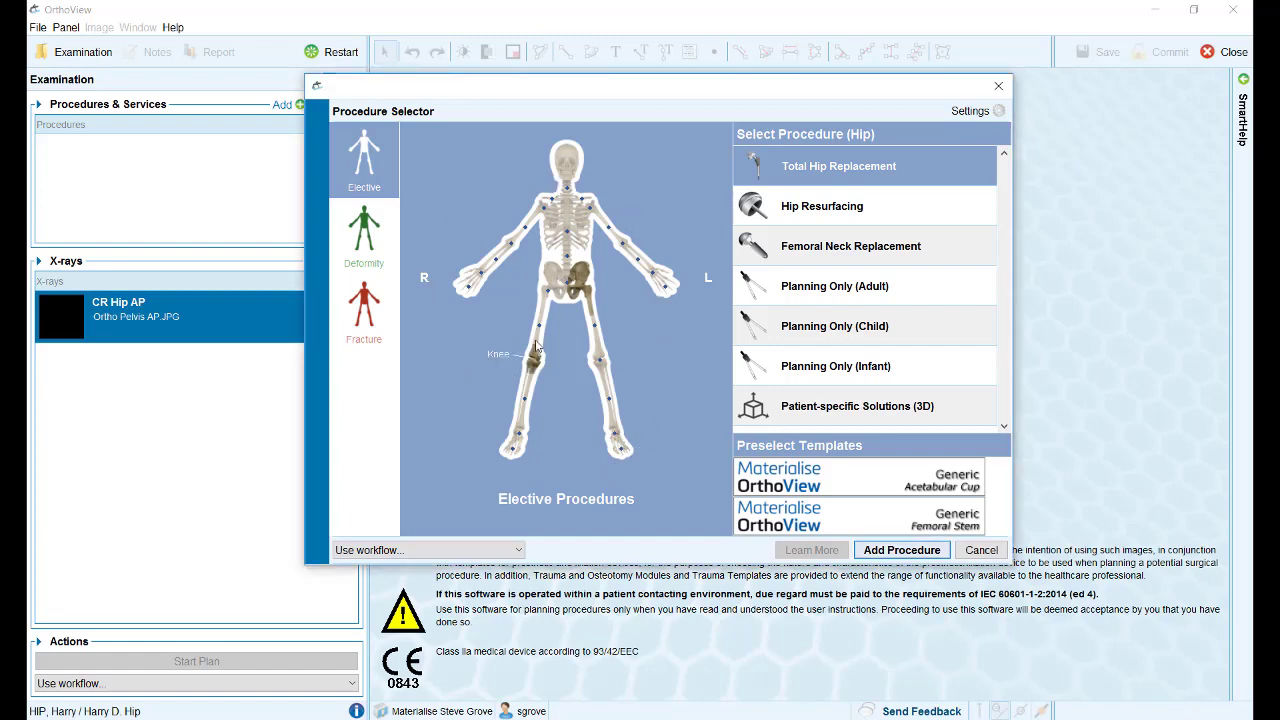
# Step: Pick the pelvis on the skeleton, check the femur's procedures, then return to the pelvis for Total Hip Replacement
pyautogui.click(590, 292)
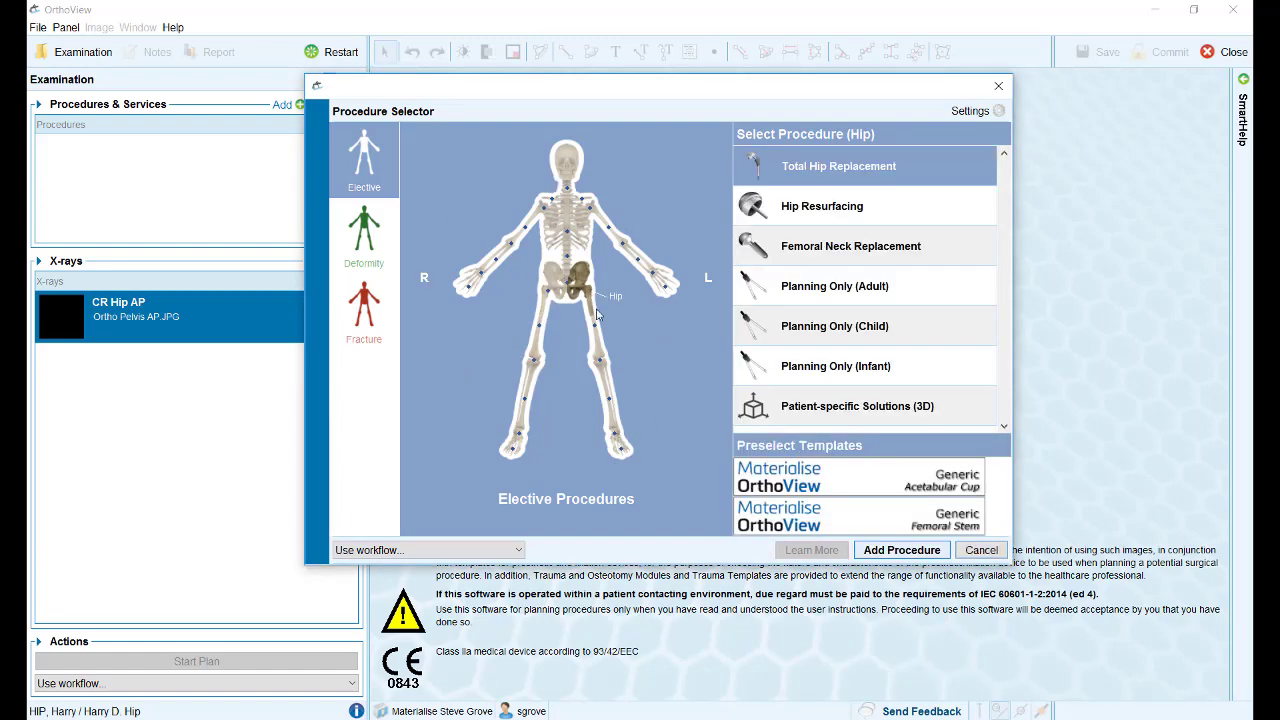
pyautogui.click(589, 300)
pyautogui.click(588, 292)
# Step: Browse the acetabular cup template library and keep the Materialise Generic cup template
pyautogui.click(822, 486)
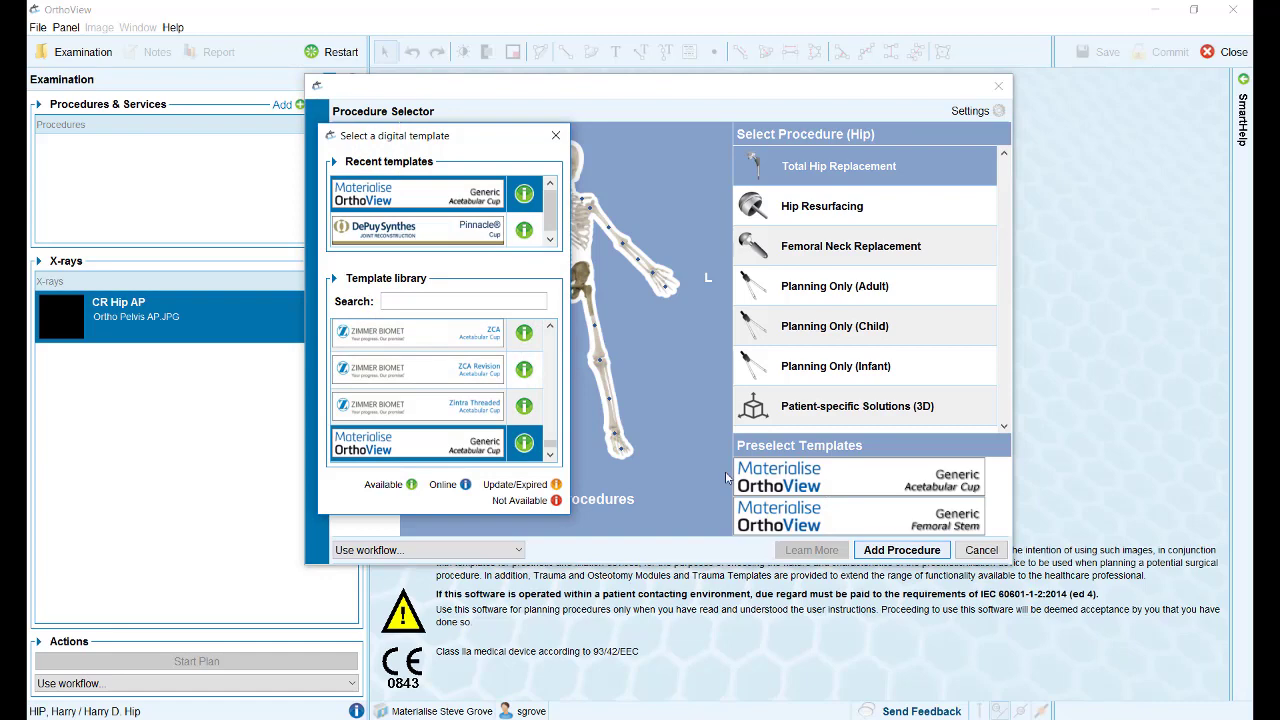
pyautogui.scroll(-3, 455, 426)
pyautogui.scroll(-5, 455, 426)
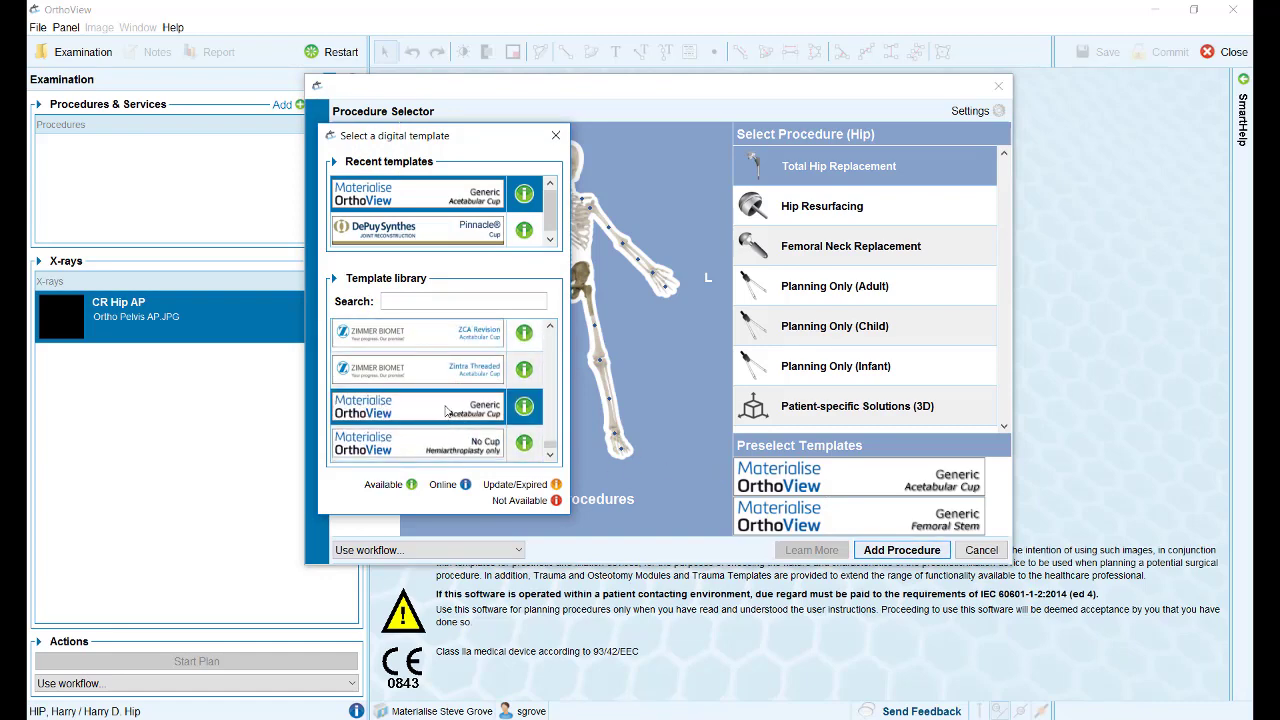
pyautogui.click(447, 410)
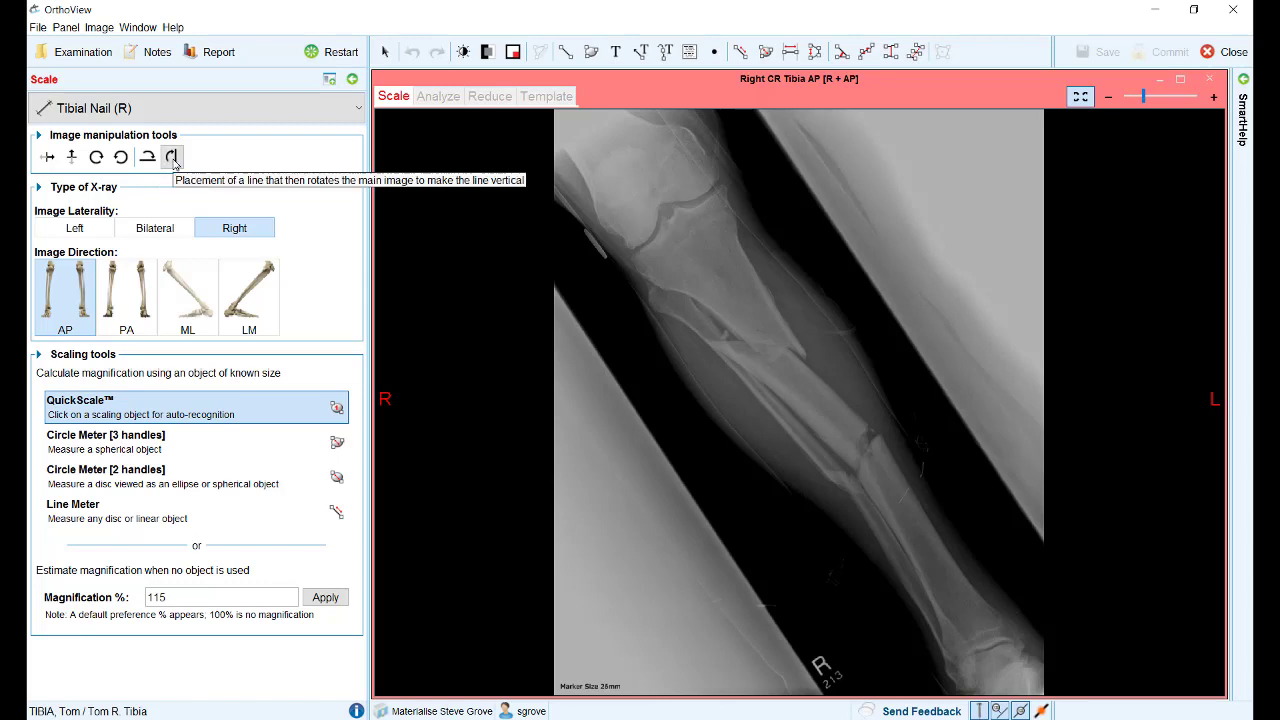
# Step: Draw an axis line down the tibia shaft and rotate the image so the tibia is vertical
pyautogui.click(173, 160)
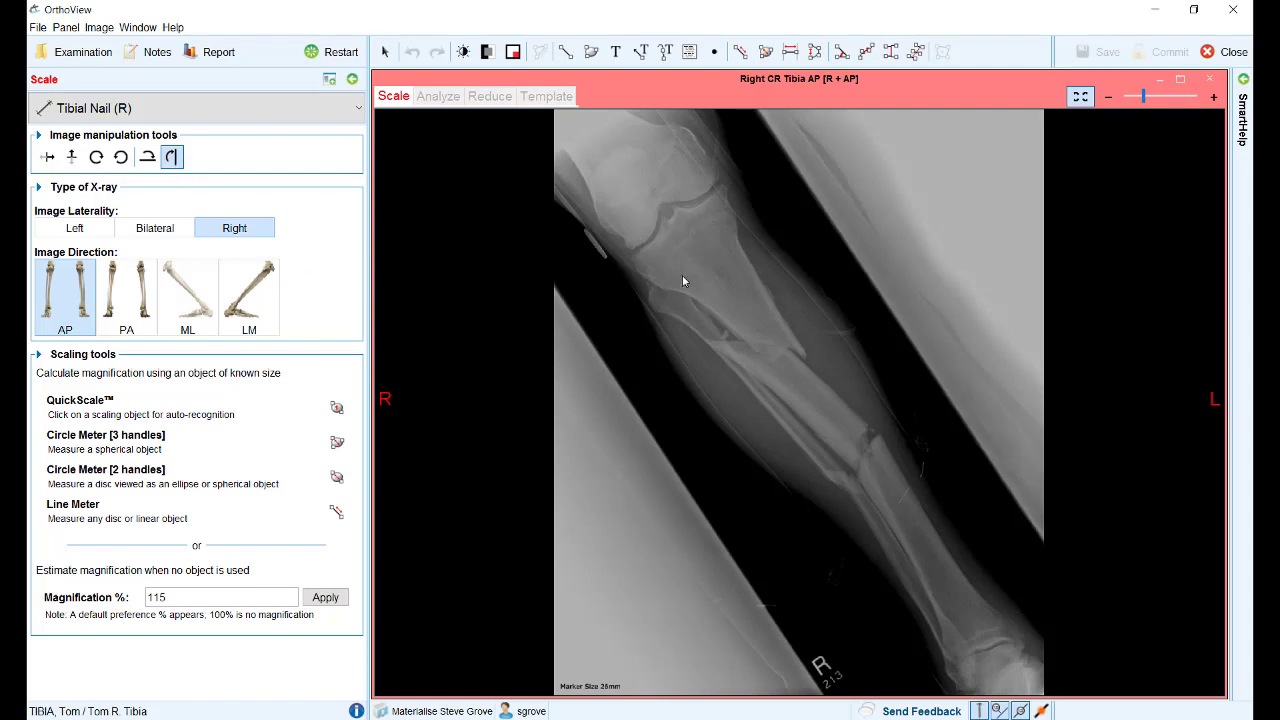
pyautogui.moveTo(674, 216); pyautogui.dragTo(988, 647)
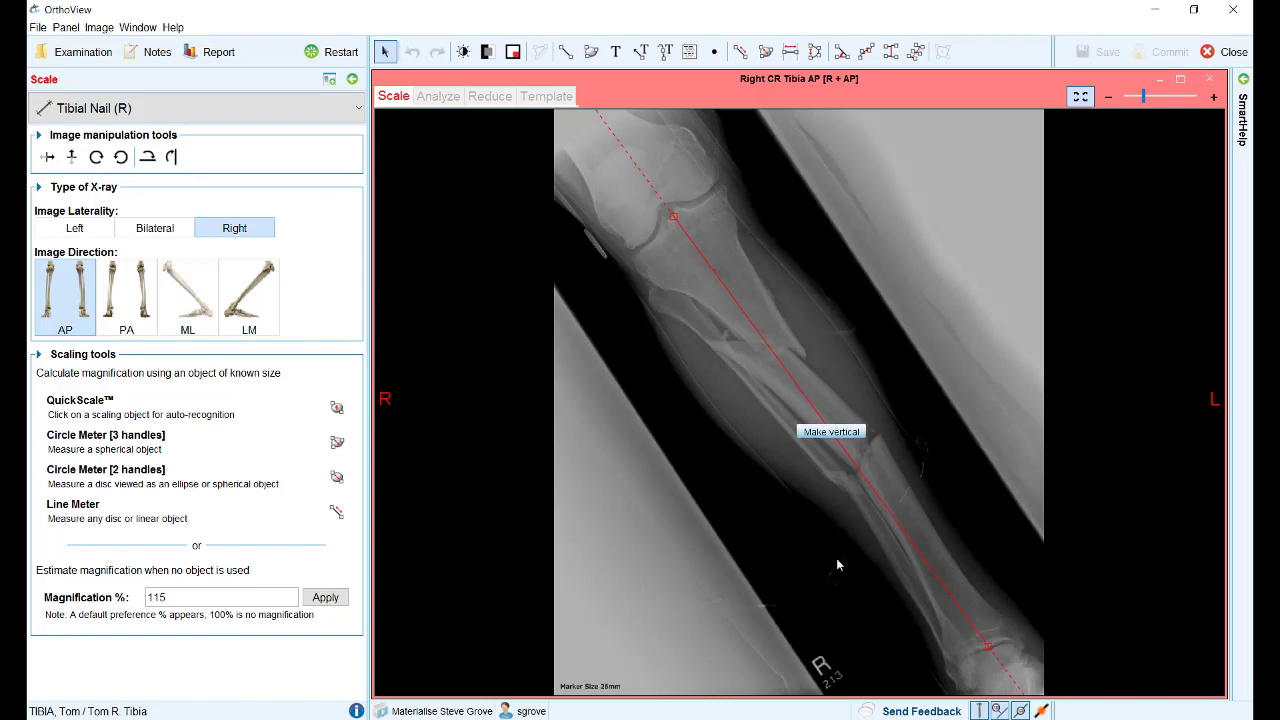
pyautogui.click(820, 433)
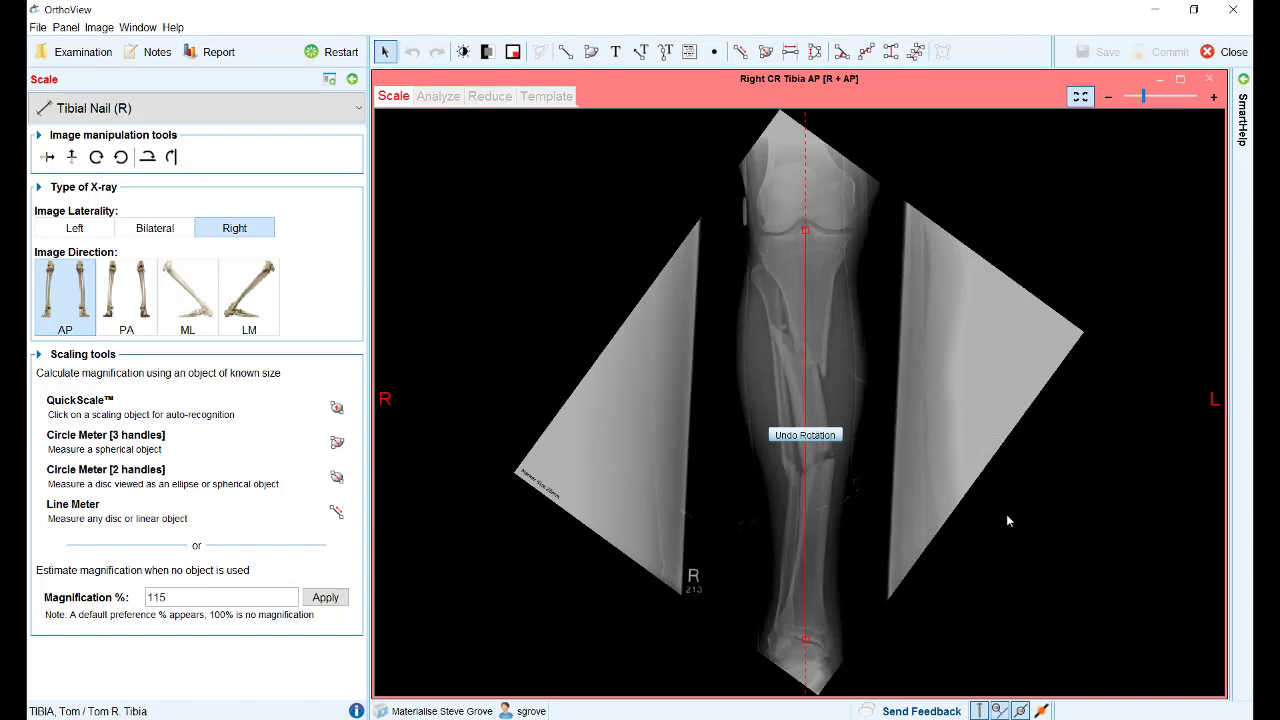
# Step: Undo the tibia rotation and remove the axis line
pyautogui.click(800, 437)
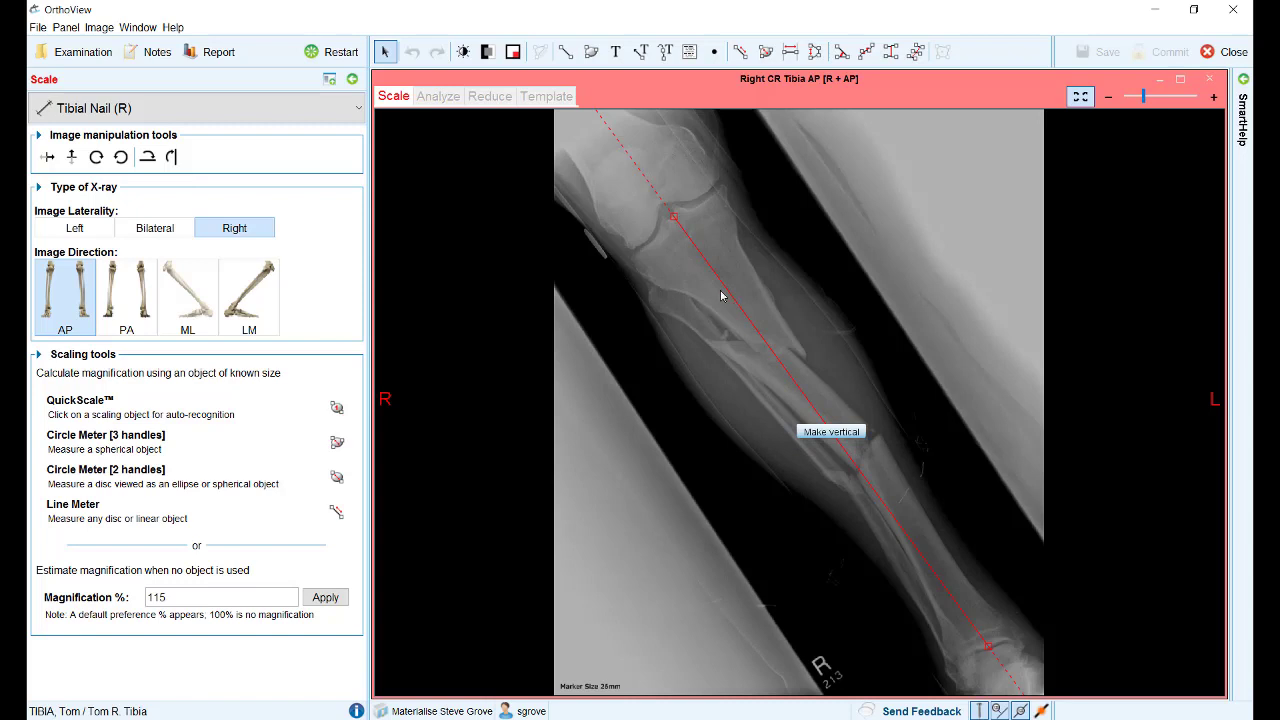
pyautogui.moveTo(672, 216)
pyautogui.mouseDown()
pyautogui.moveTo(648, 240)
pyautogui.moveTo(676, 218)
pyautogui.mouseUp()
pyautogui.hotkey('ctrl', 'z')
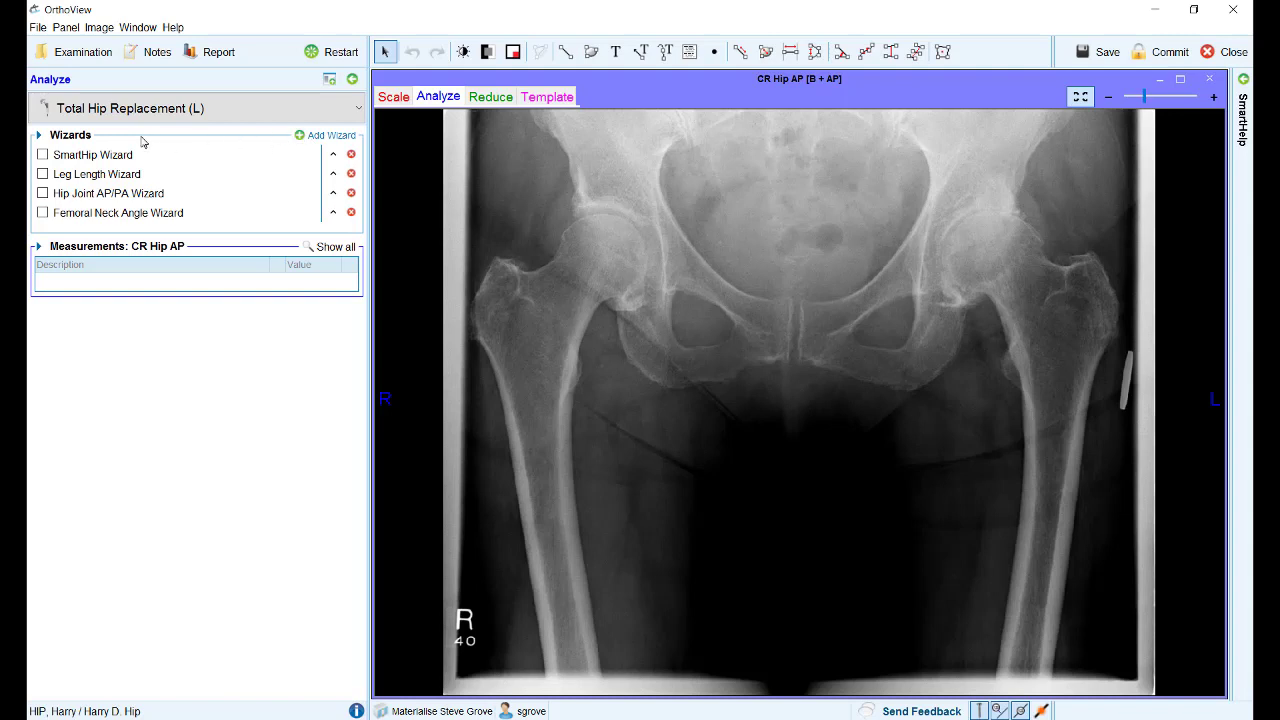
# Step: Try reordering the wizard list, then remove the Femoral Neck Angle Wizard
pyautogui.click(334, 214)
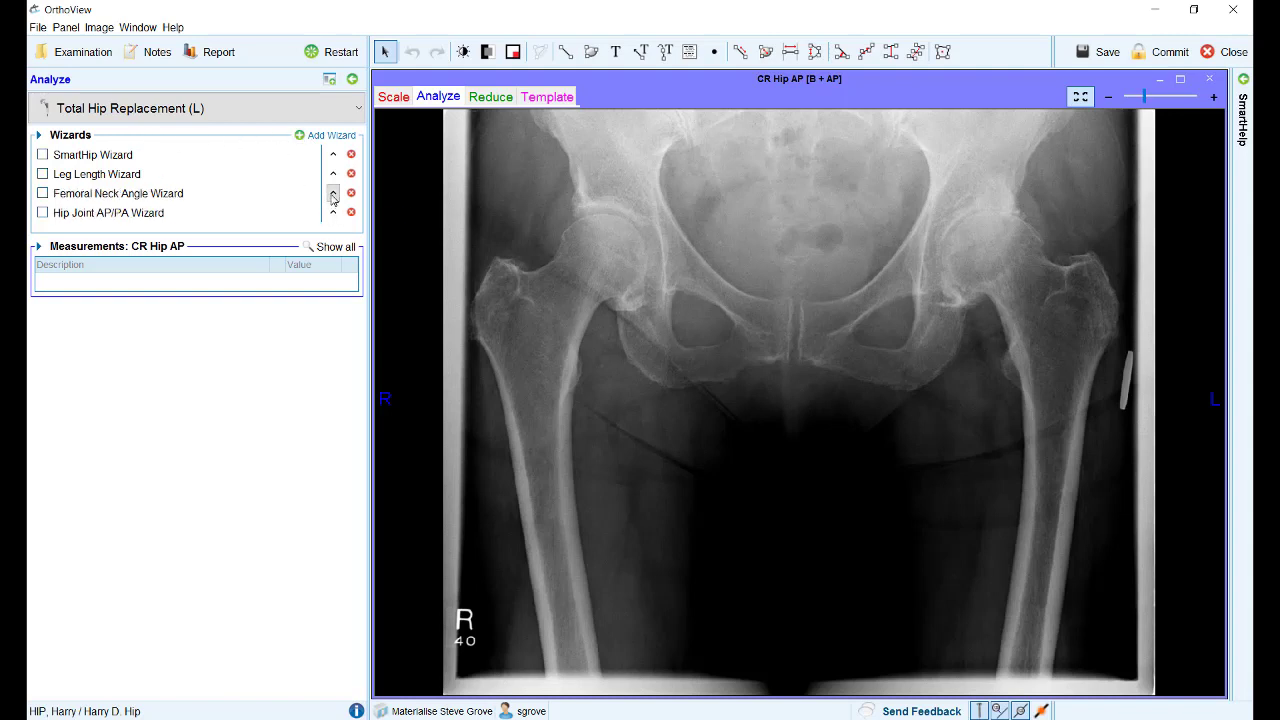
pyautogui.click(334, 214)
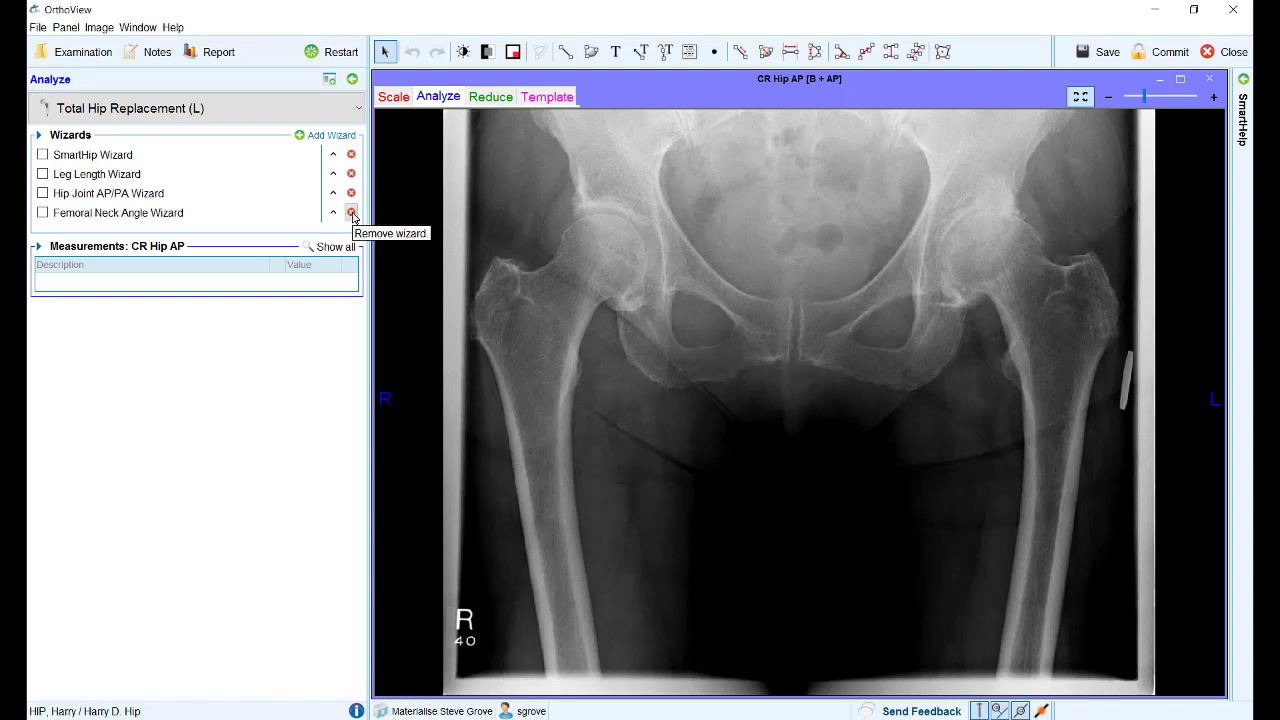
pyautogui.click(351, 213)
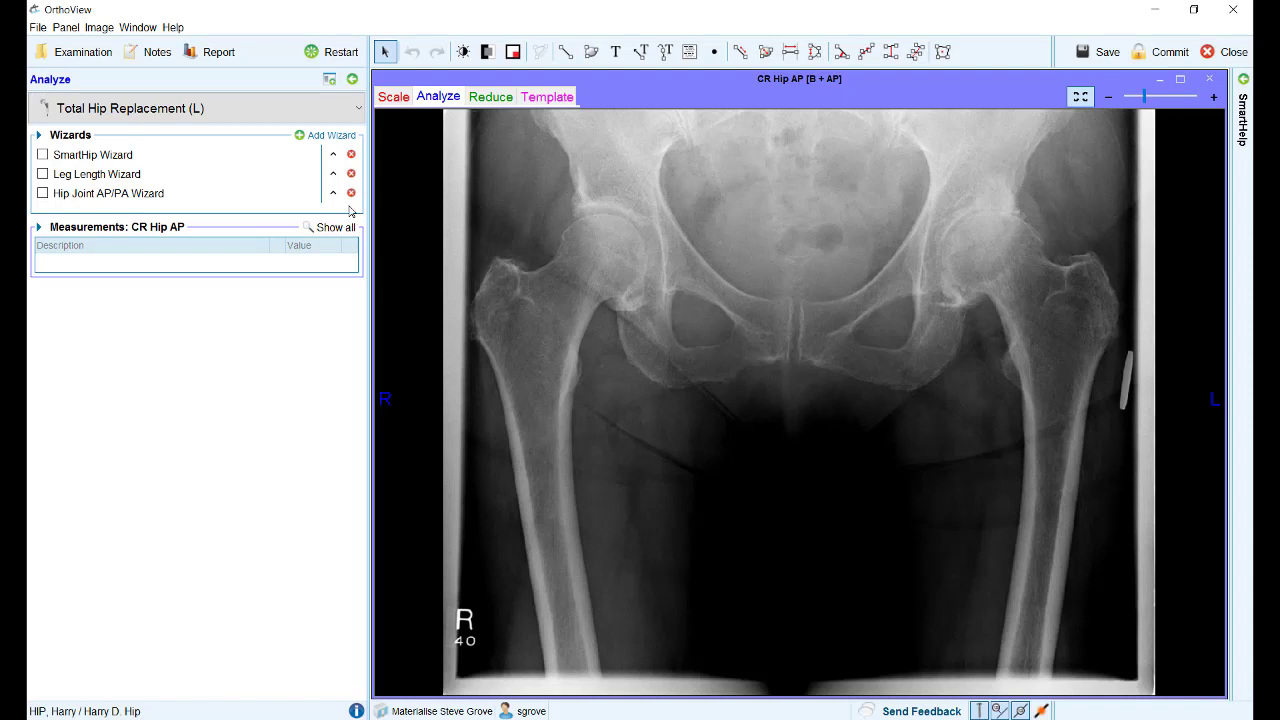
# Step: Add the Hip Cup Positioning Wizard to the plan
pyautogui.click(323, 142)
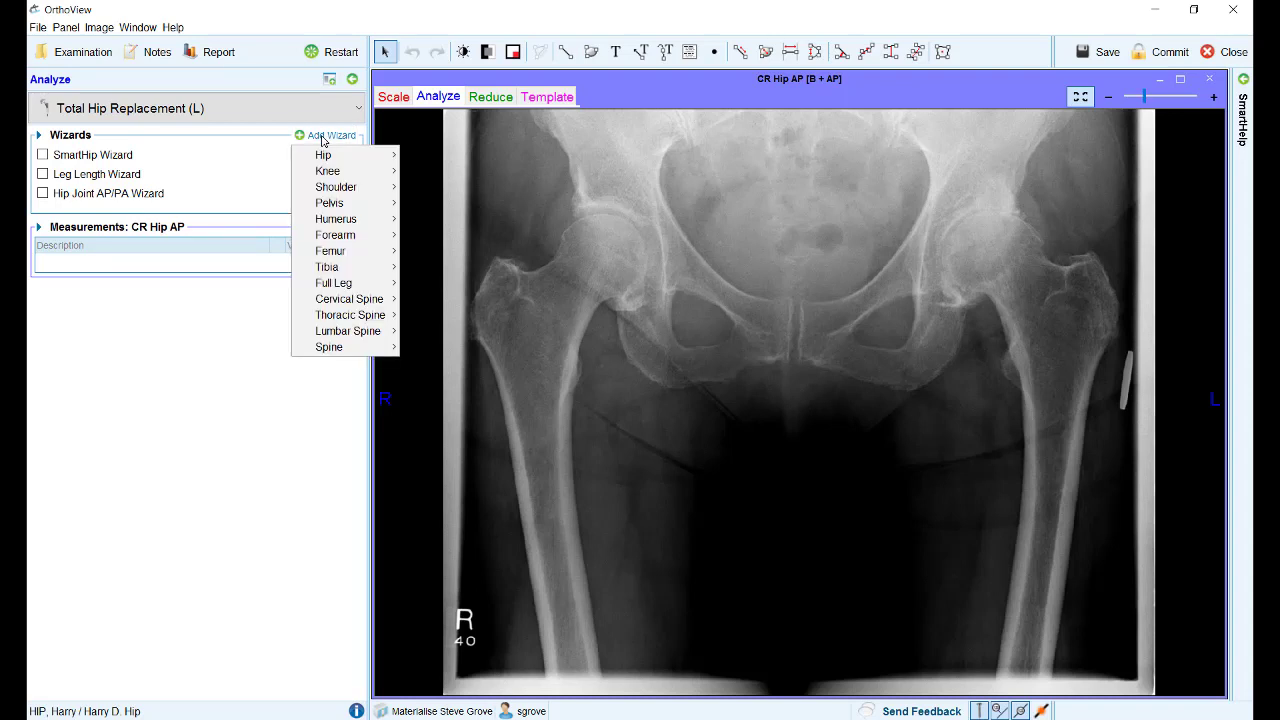
pyautogui.moveTo(335, 157)
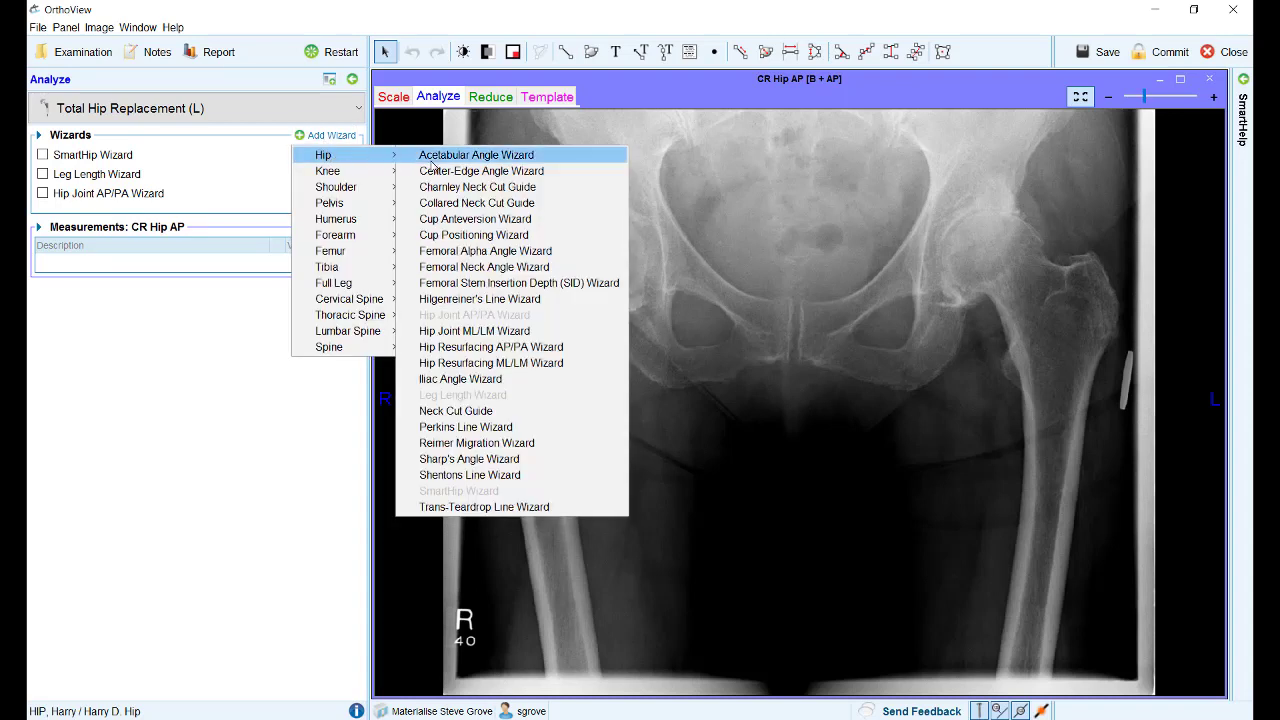
pyautogui.click(434, 236)
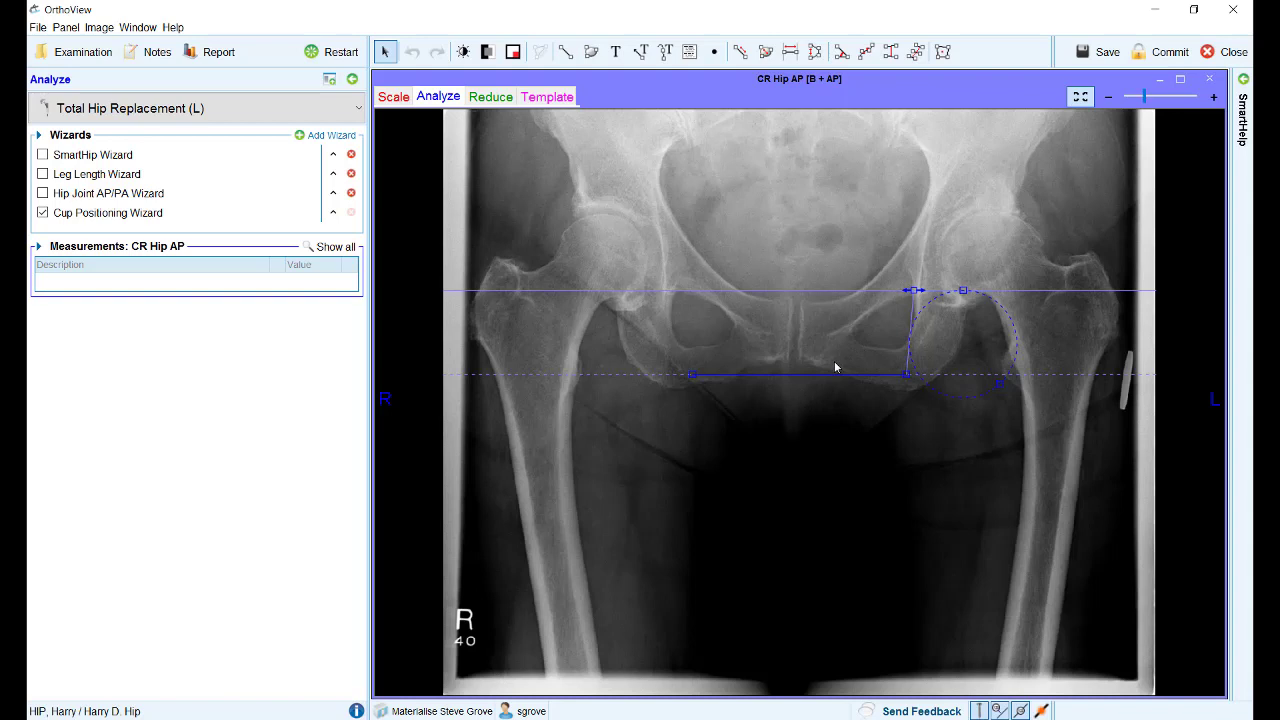
# Step: Adjust the cup positioning reference lines and circle to fit the left pelvic landmarks and acetabulum
pyautogui.moveTo(912, 290); pyautogui.dragTo(986, 248)
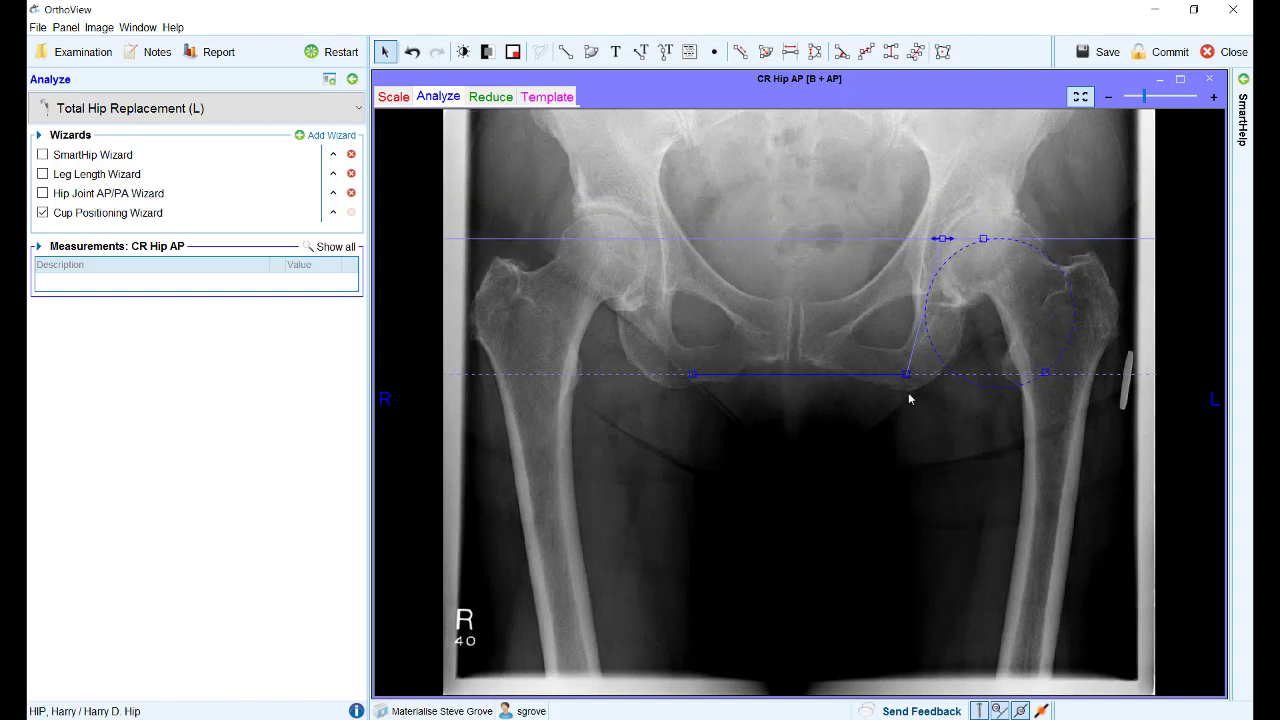
pyautogui.moveTo(692, 374); pyautogui.dragTo(668, 292)
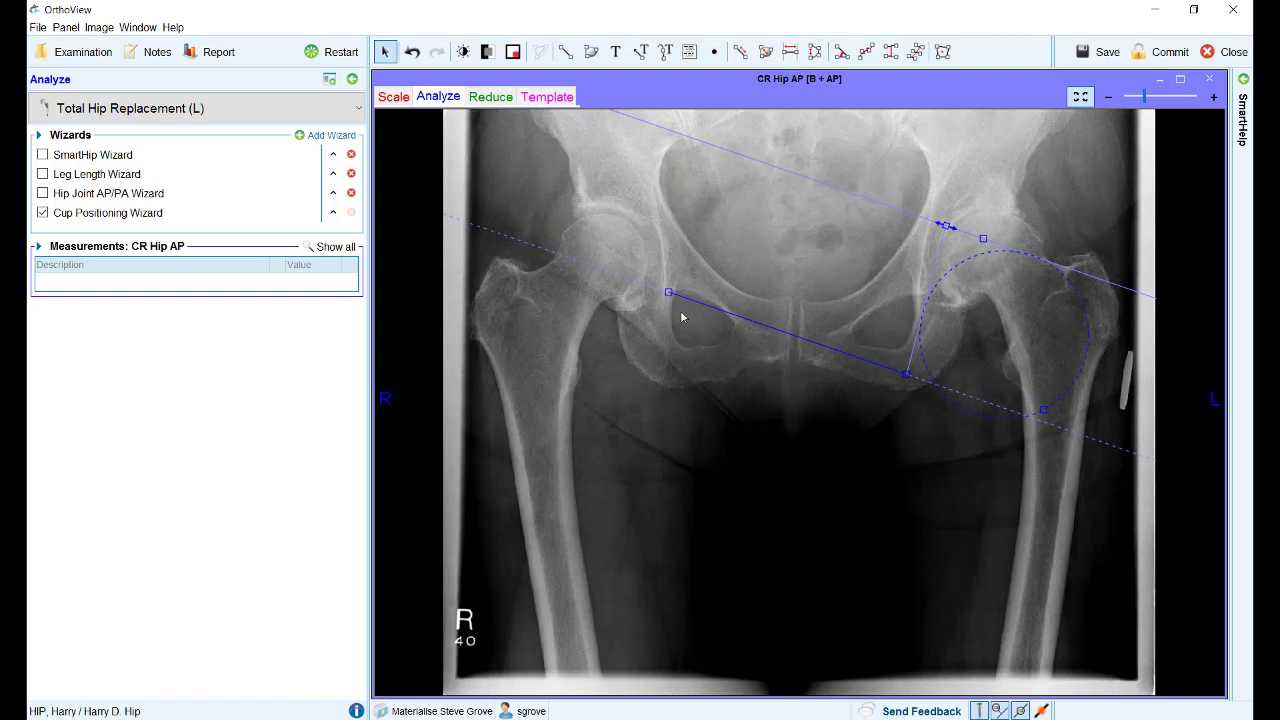
pyautogui.moveTo(906, 374); pyautogui.dragTo(920, 293)
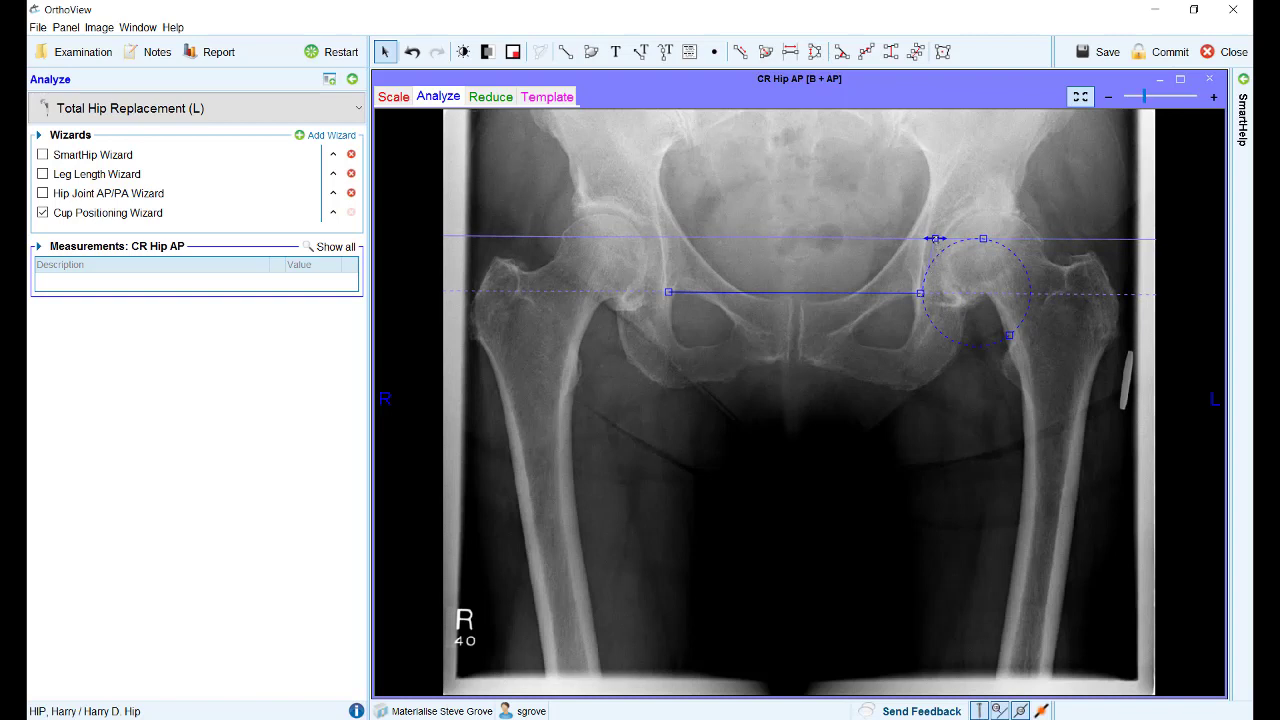
pyautogui.moveTo(933, 232); pyautogui.dragTo(927, 229)
pyautogui.moveTo(983, 238); pyautogui.dragTo(996, 209)
pyautogui.moveTo(1013, 302); pyautogui.dragTo(967, 299)
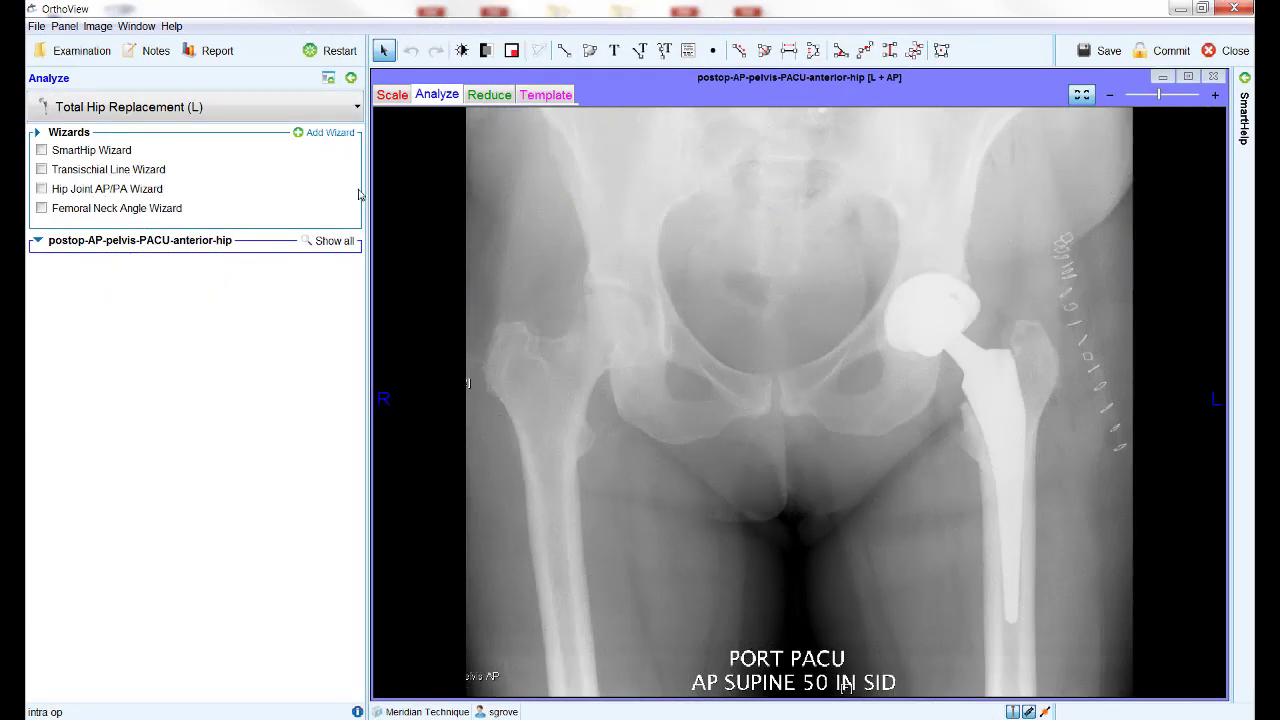
# Step: Add the Cup Anteversion Wizard and turn on its overlay
pyautogui.click(322, 136)
pyautogui.moveTo(322, 150)
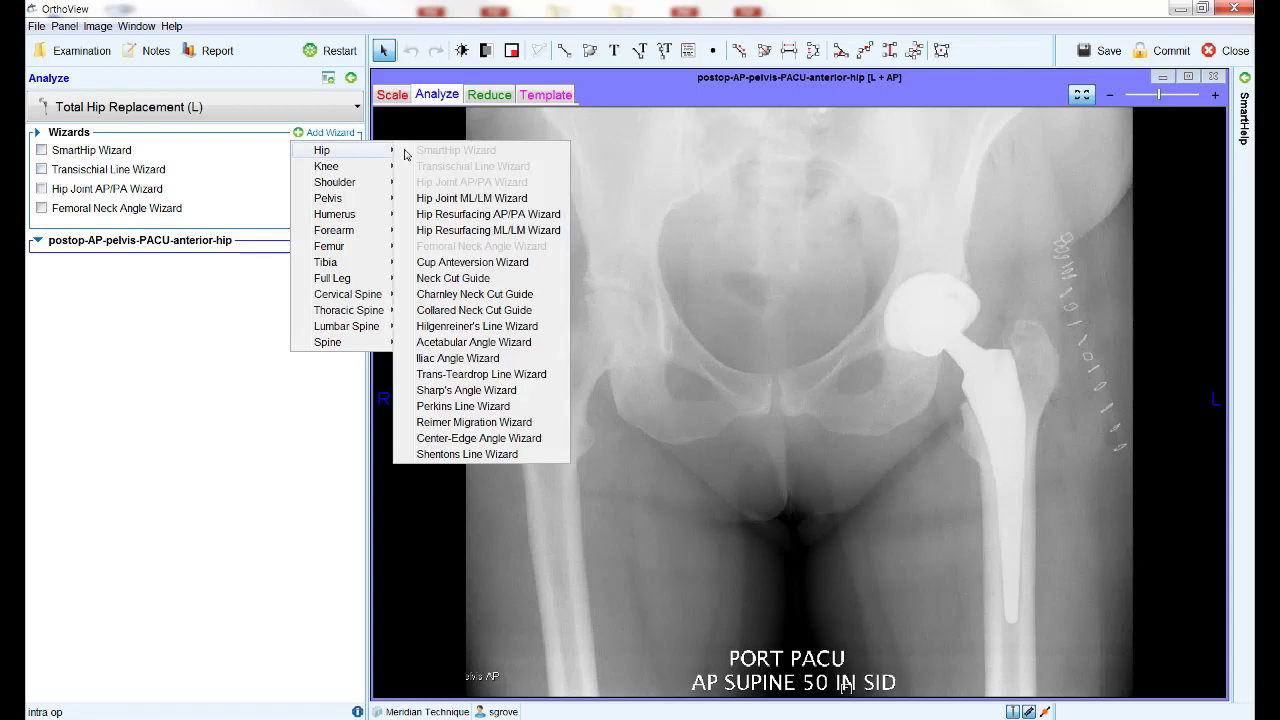
pyautogui.click(476, 263)
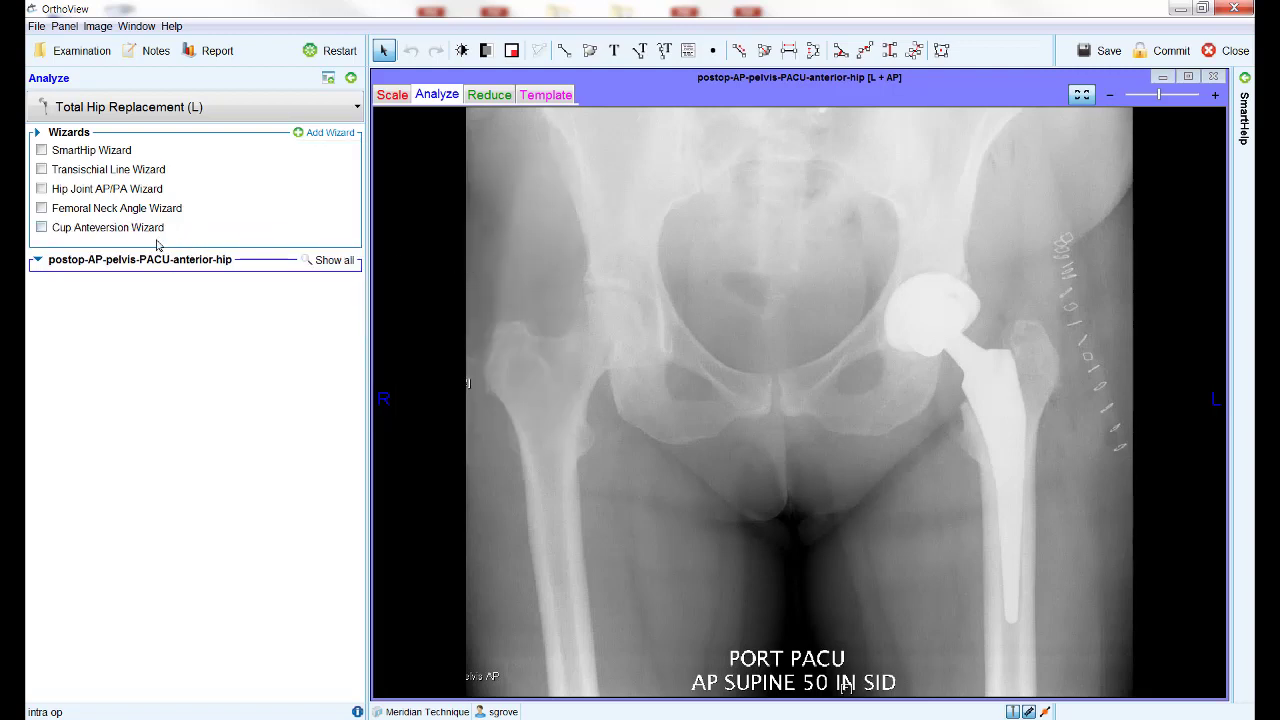
pyautogui.click(41, 229)
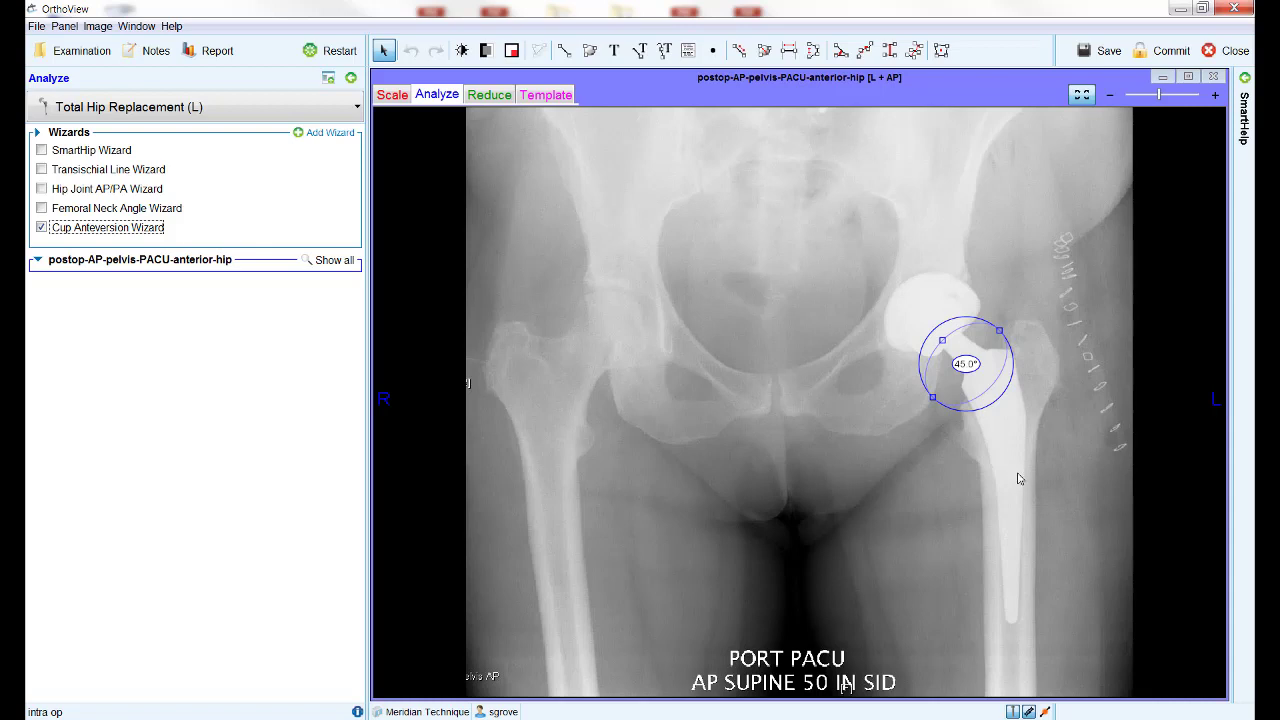
# Step: Move the 45.0° cup circle onto the implant head and widen the anteversion to 34.8°
pyautogui.click(986, 406)
pyautogui.moveTo(986, 406); pyautogui.dragTo(895, 348)
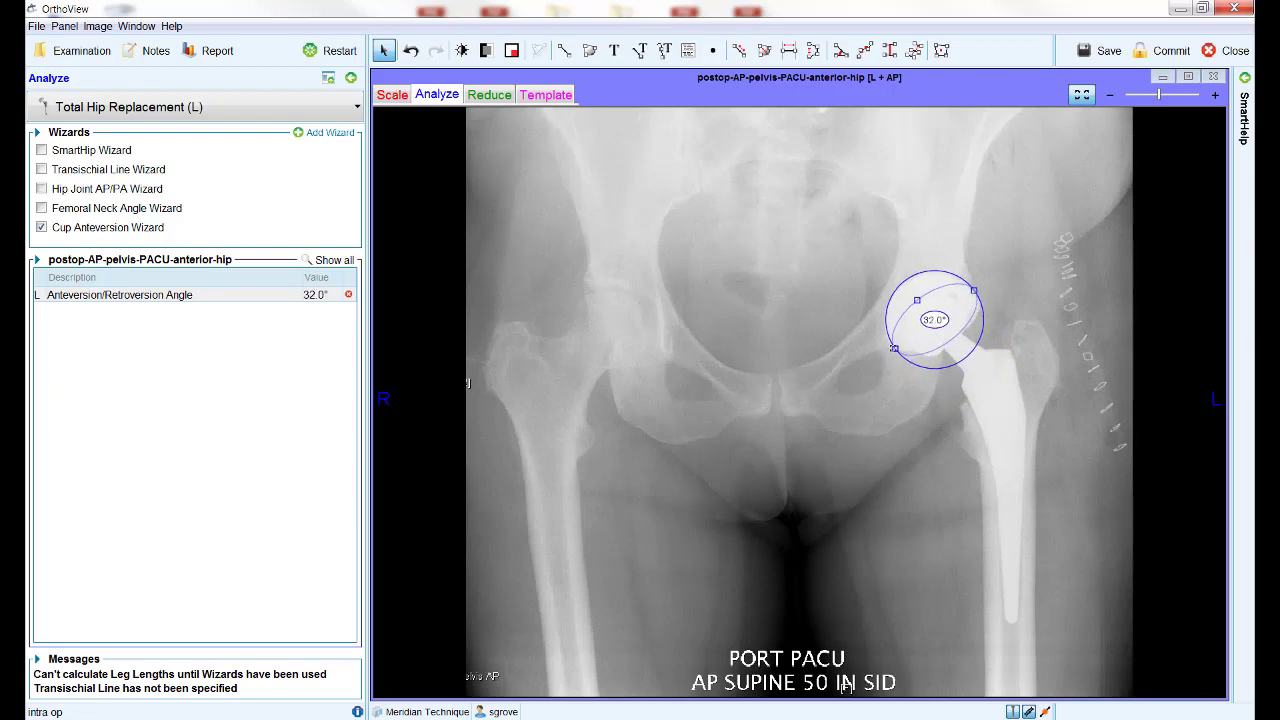
pyautogui.moveTo(974, 290); pyautogui.dragTo(892, 346)
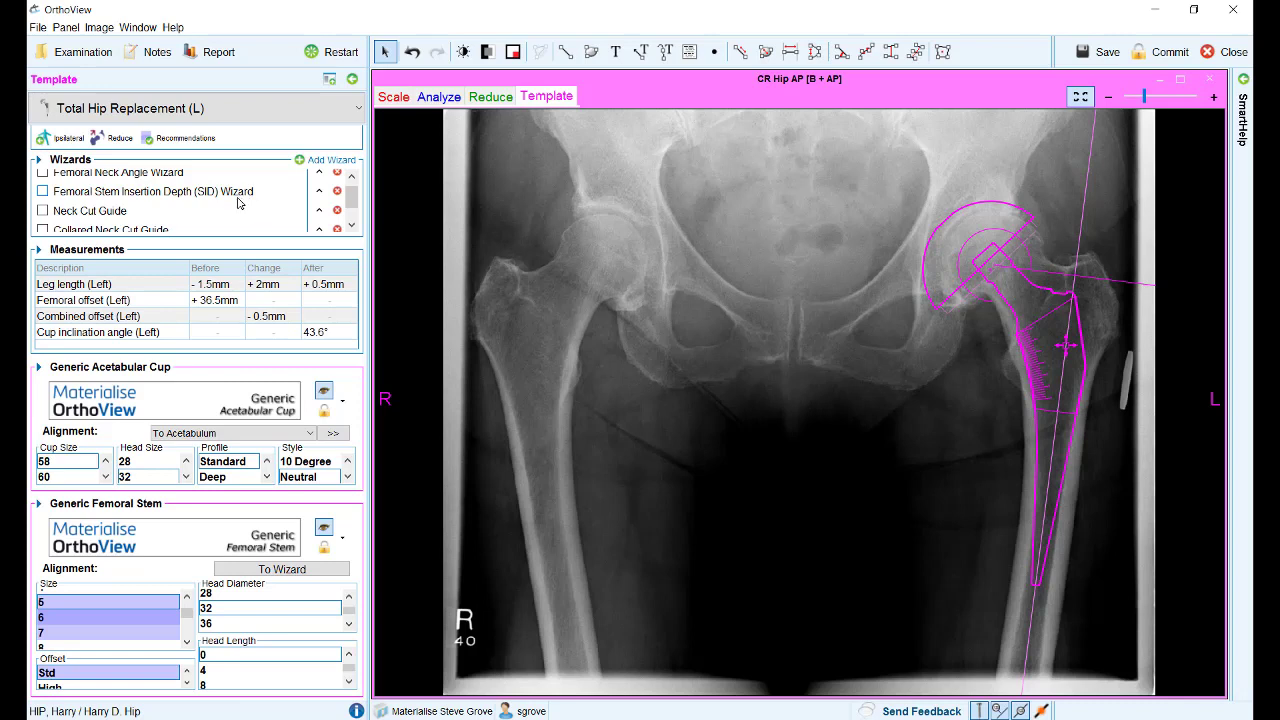
# Step: Enable the stem insertion depth measurement and seat the femoral stem at 15.5mm depth
pyautogui.click(43, 192)
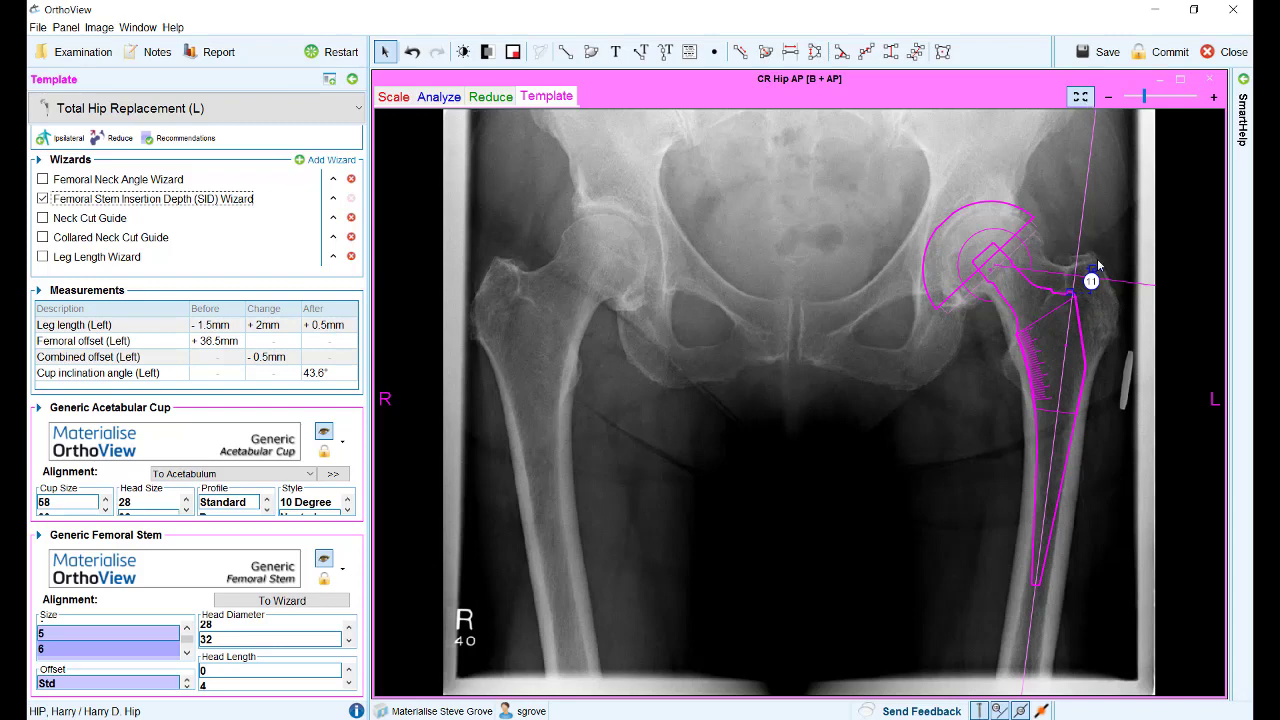
pyautogui.scroll(3, 1100, 280)
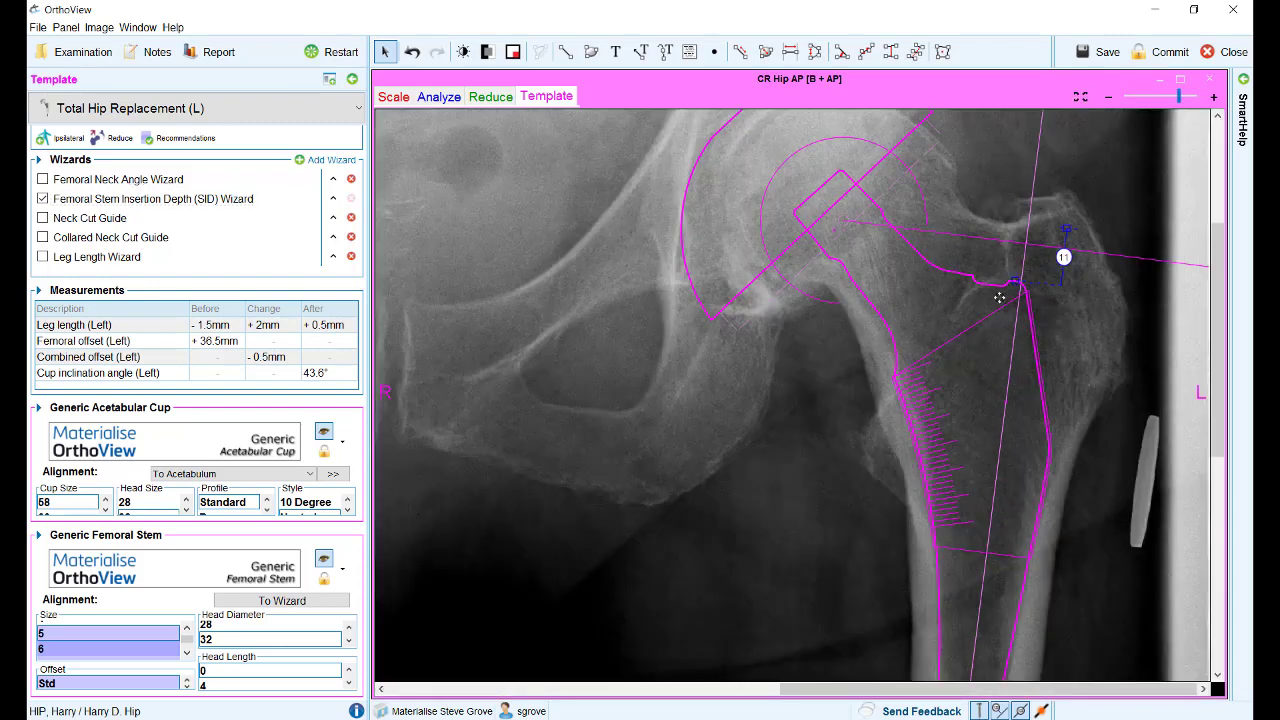
pyautogui.moveTo(986, 297)
pyautogui.mouseDown()
pyautogui.moveTo(986, 278)
pyautogui.moveTo(987, 314)
pyautogui.moveTo(986, 292)
pyautogui.mouseUp()
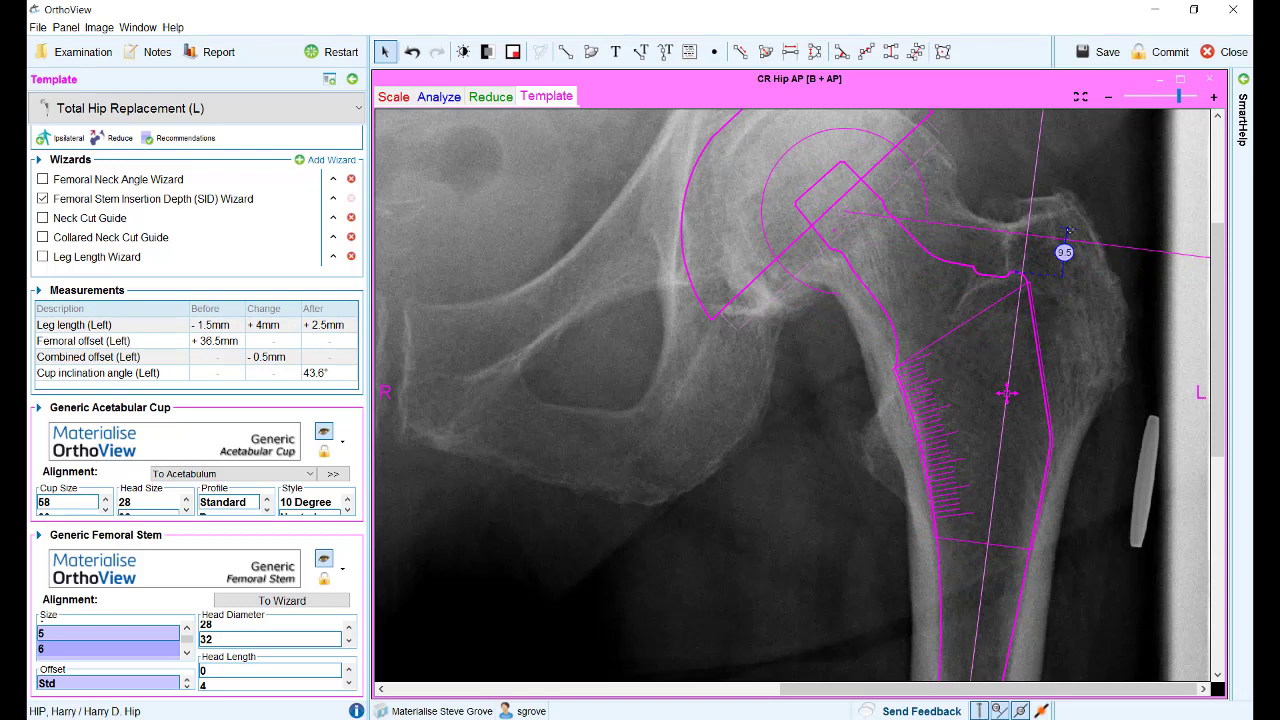
pyautogui.moveTo(1063, 202); pyautogui.dragTo(1061, 196)
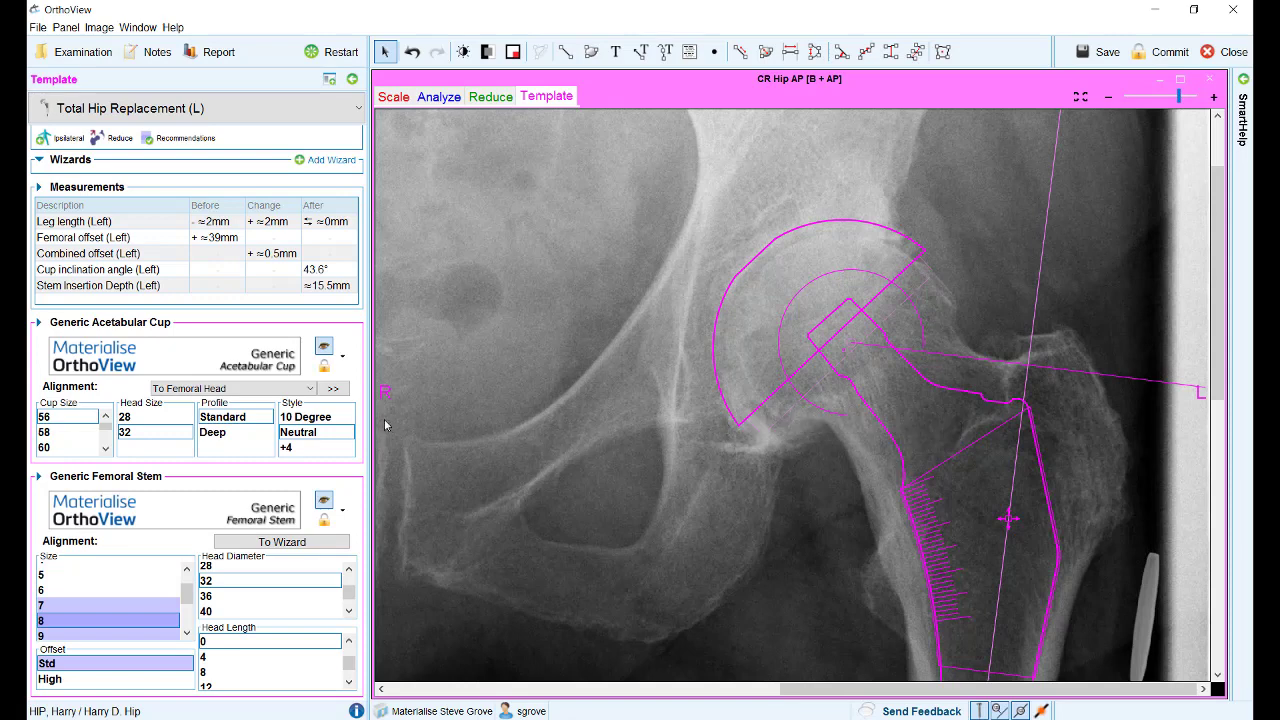
# Step: Switch cup alignment to To Acetabulum, then back to To Femoral Head, and fit the pelvis in view
pyautogui.click(311, 390)
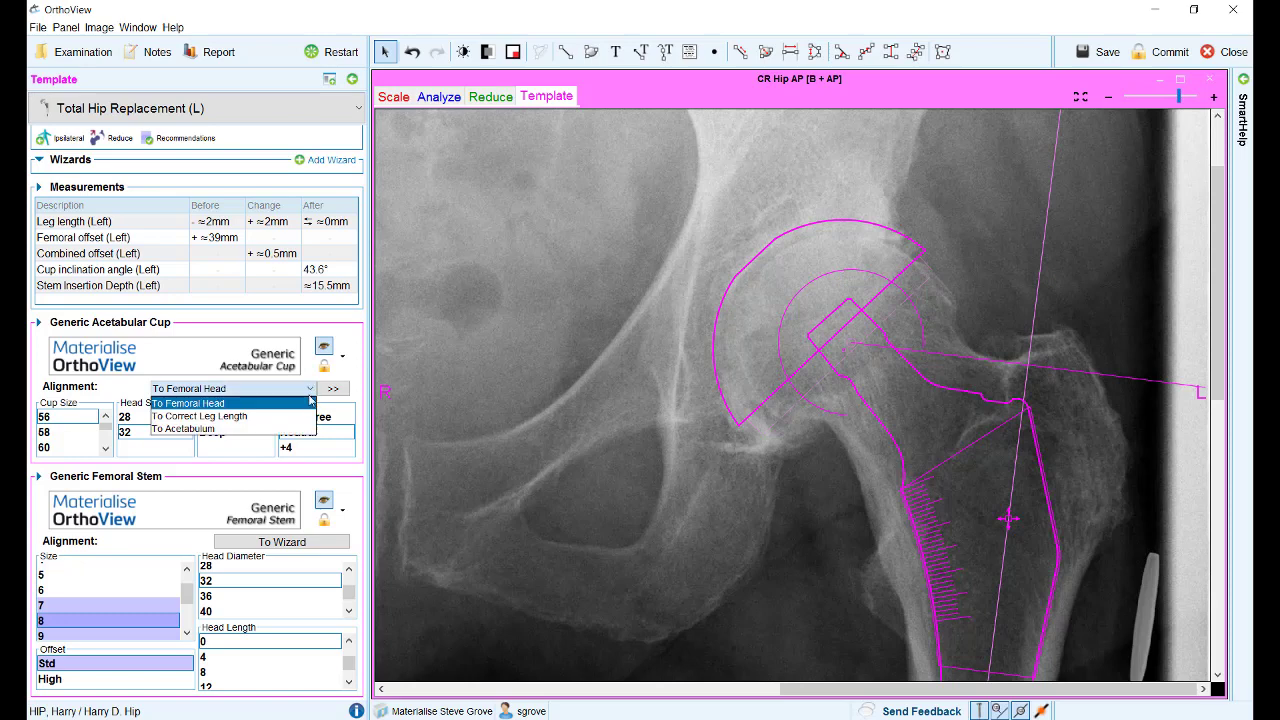
pyautogui.click(311, 430)
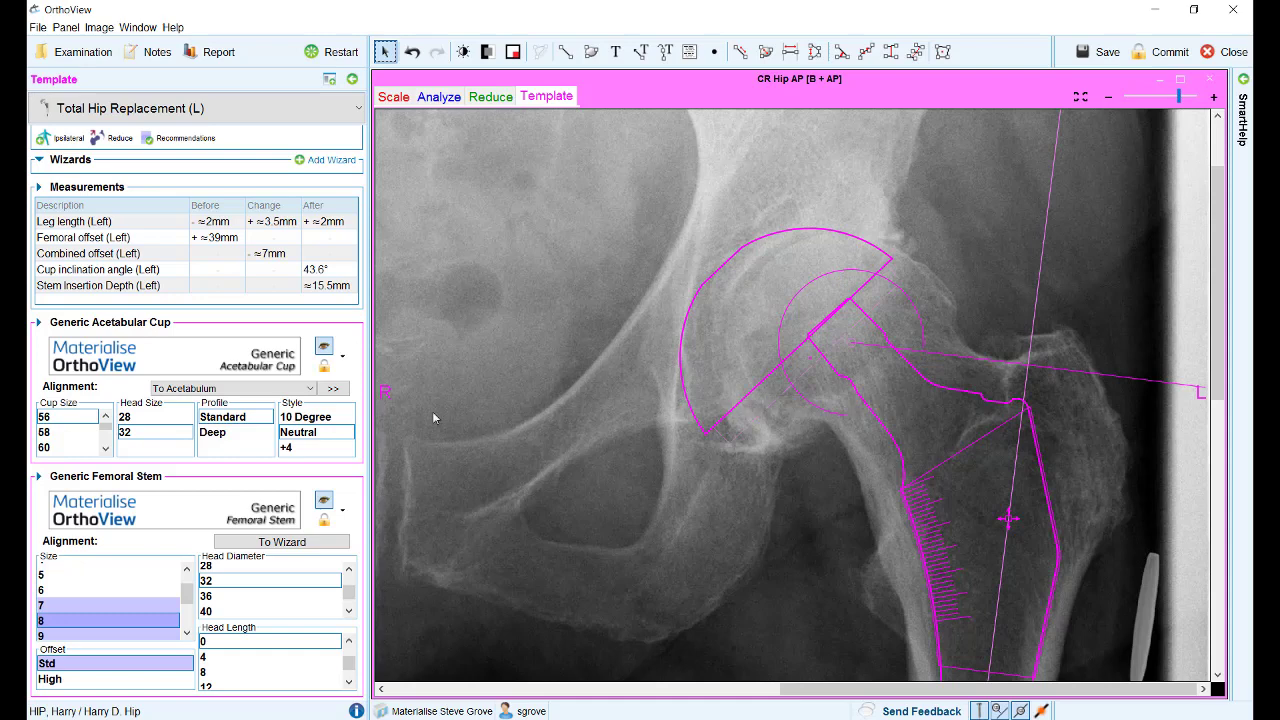
pyautogui.click(294, 392)
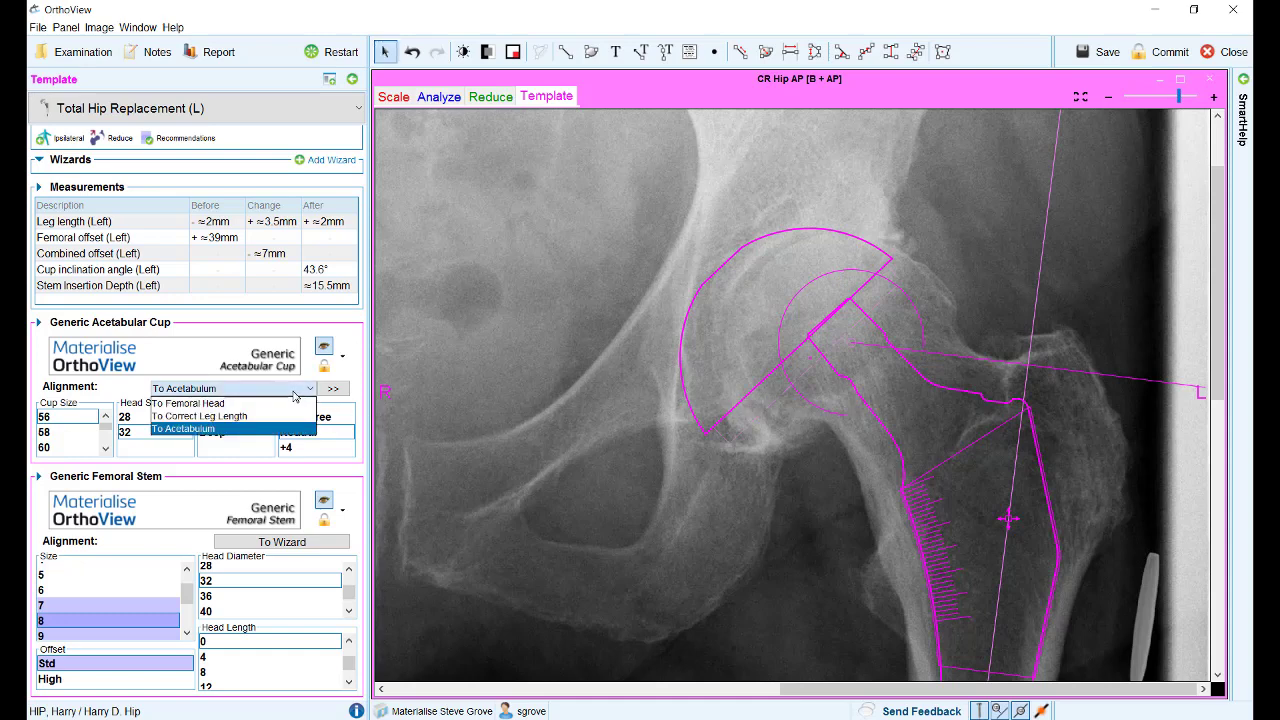
pyautogui.click(298, 403)
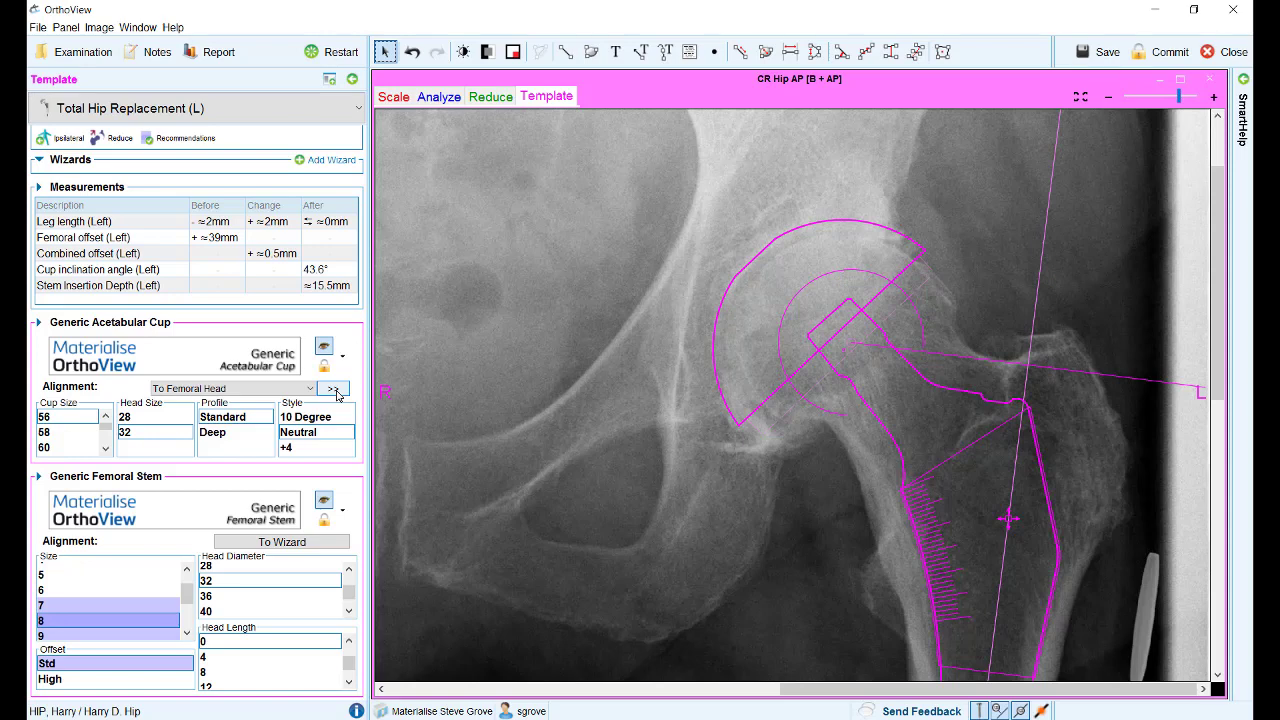
pyautogui.click(334, 390)
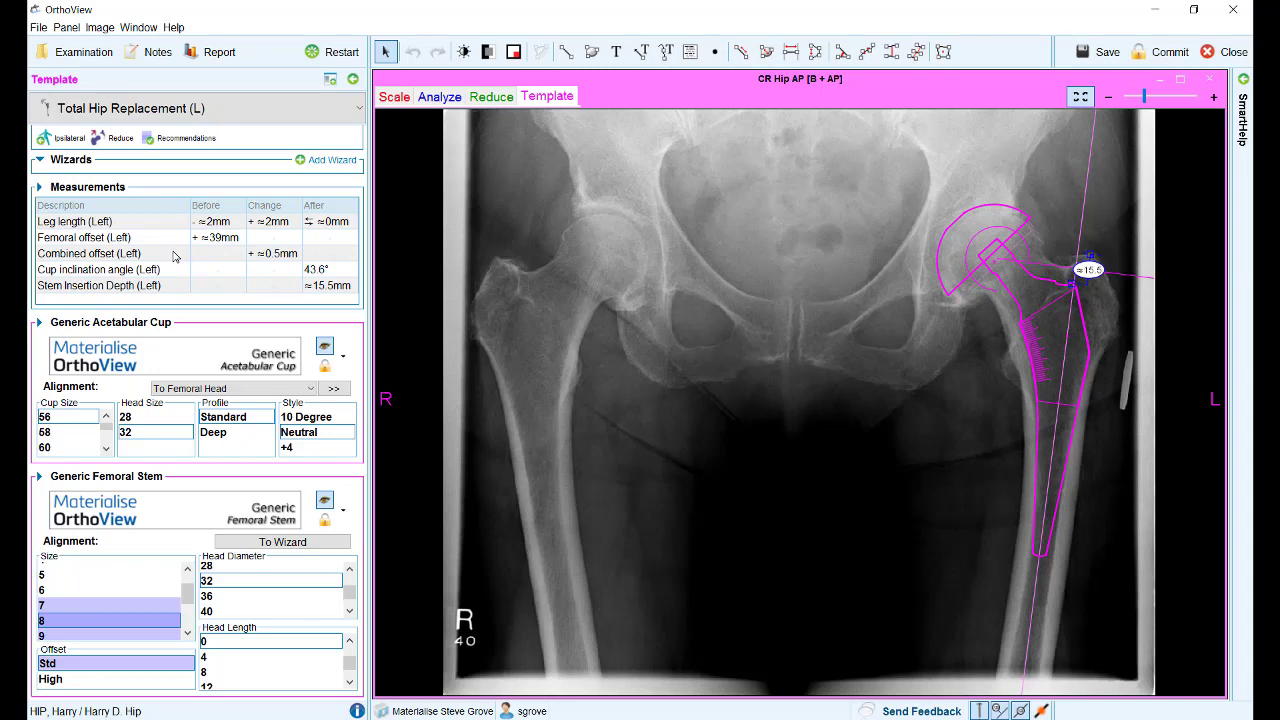
# Step: Magnify the stem neck and drag the ≈15.5 depth label up-right, clear of the stem
pyautogui.moveTo(173, 257)
pyautogui.moveTo(1097, 297); pyautogui.dragTo(1112, 263)
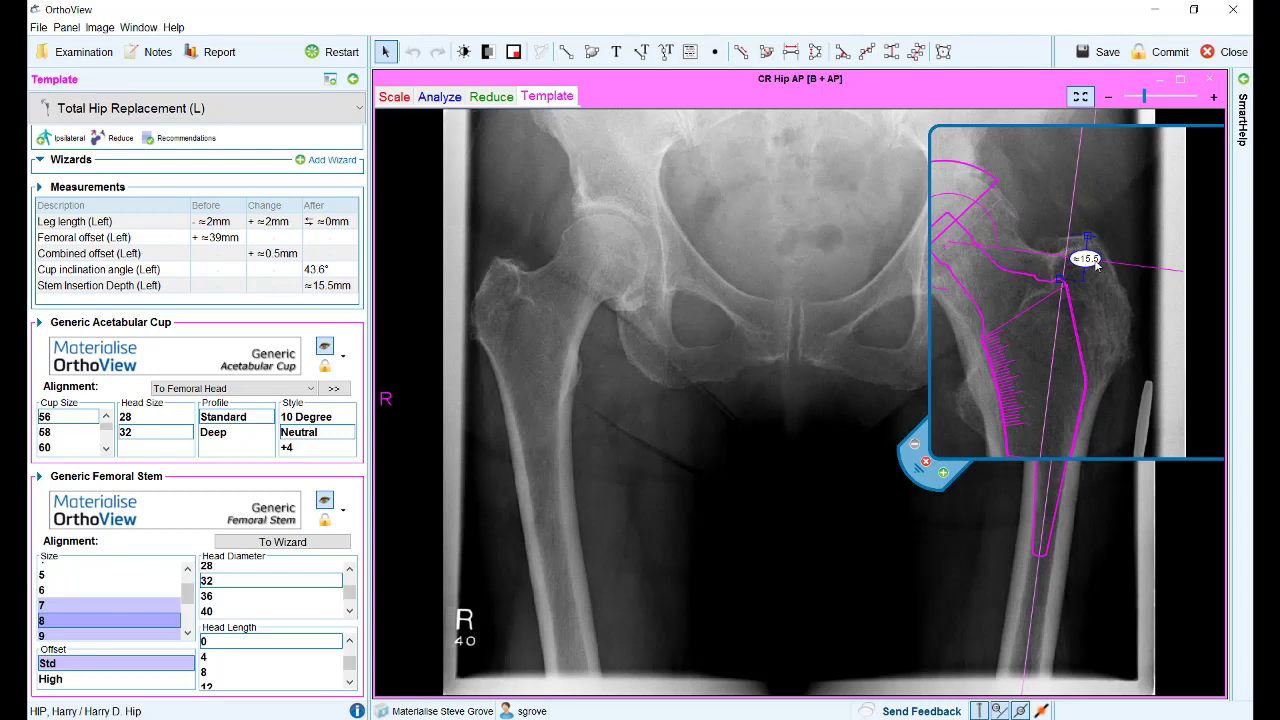
pyautogui.moveTo(1088, 262); pyautogui.dragTo(1135, 230)
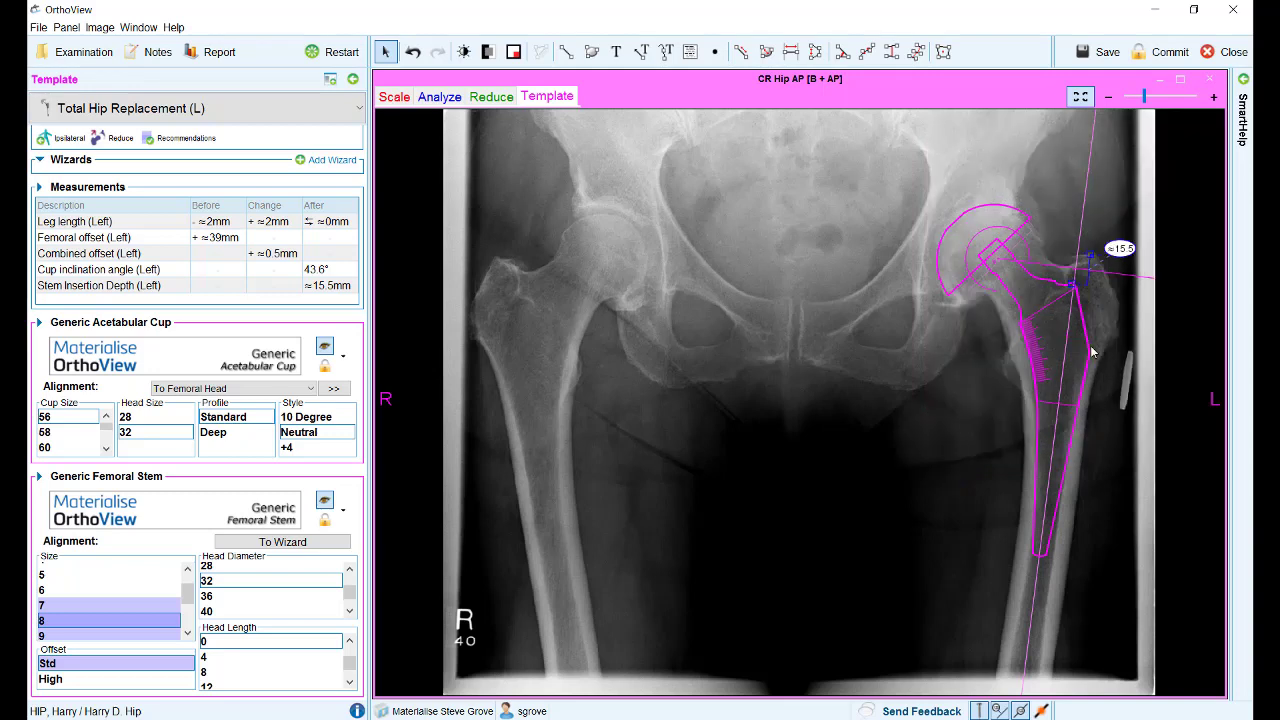
# Step: Place a report overlay on the X-ray and add its Measurements section
pyautogui.click(691, 53)
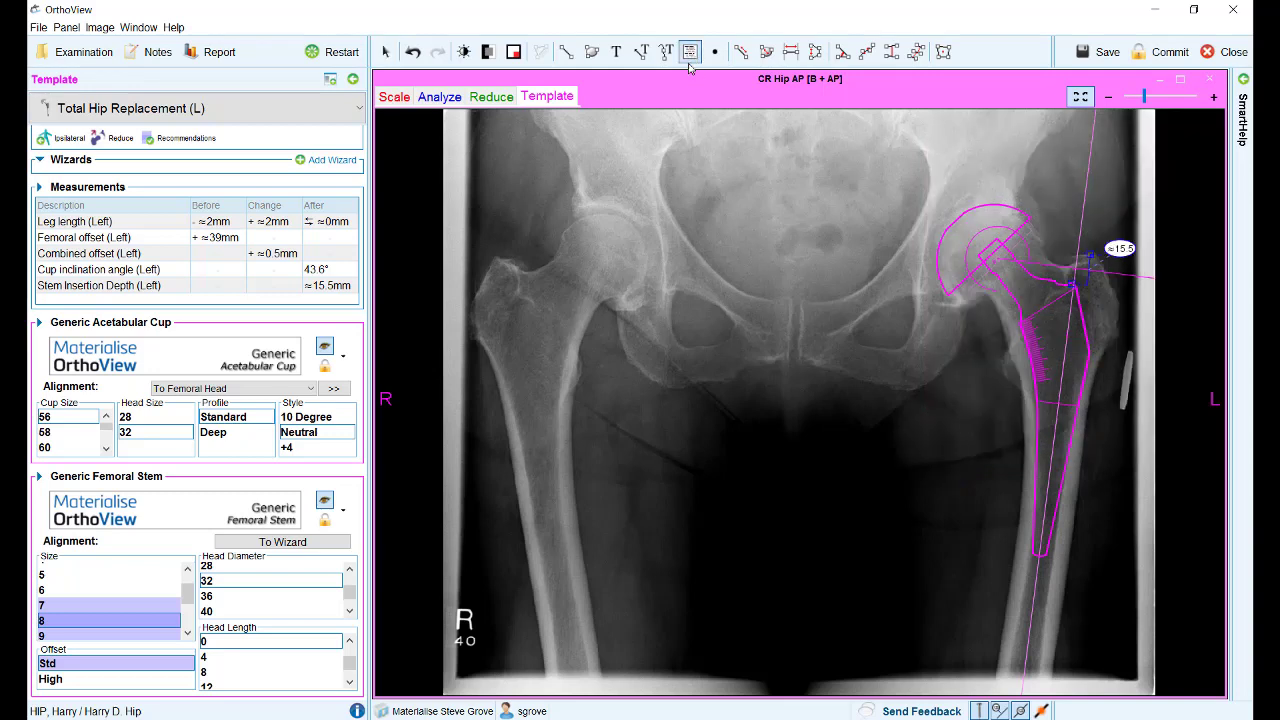
pyautogui.click(644, 202)
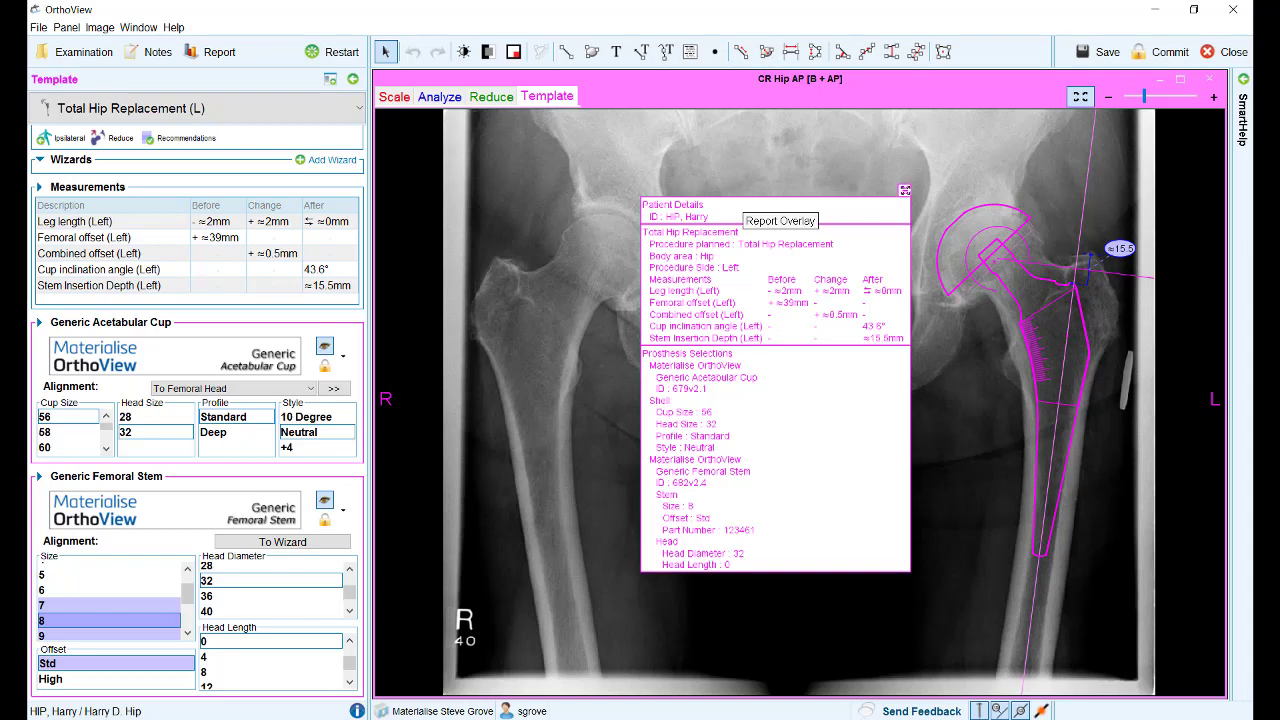
pyautogui.click(904, 190)
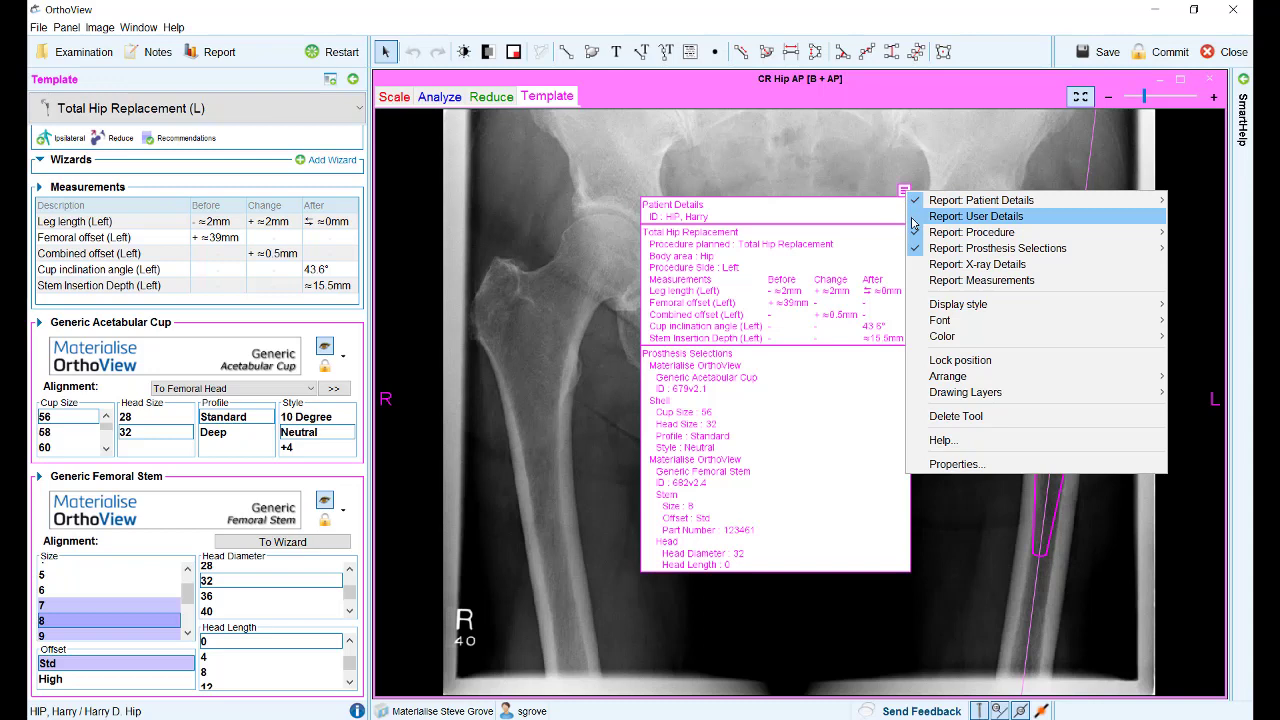
pyautogui.moveTo(916, 250)
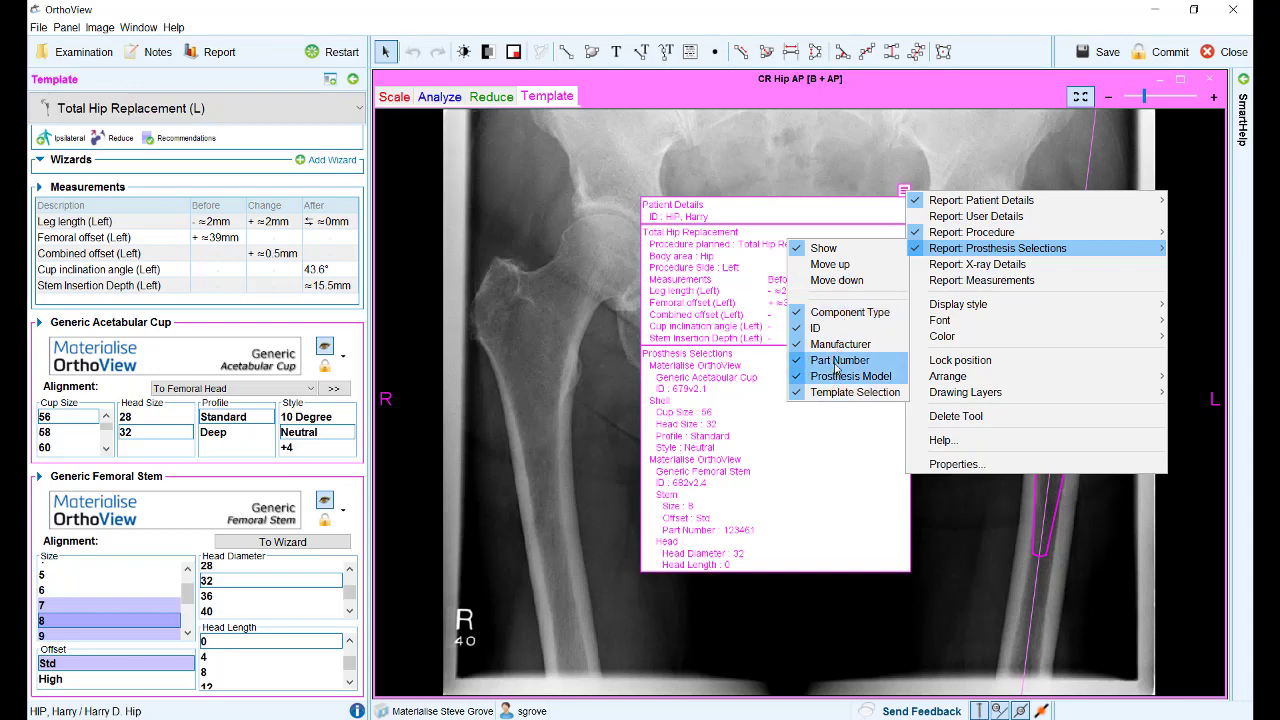
pyautogui.click(988, 281)
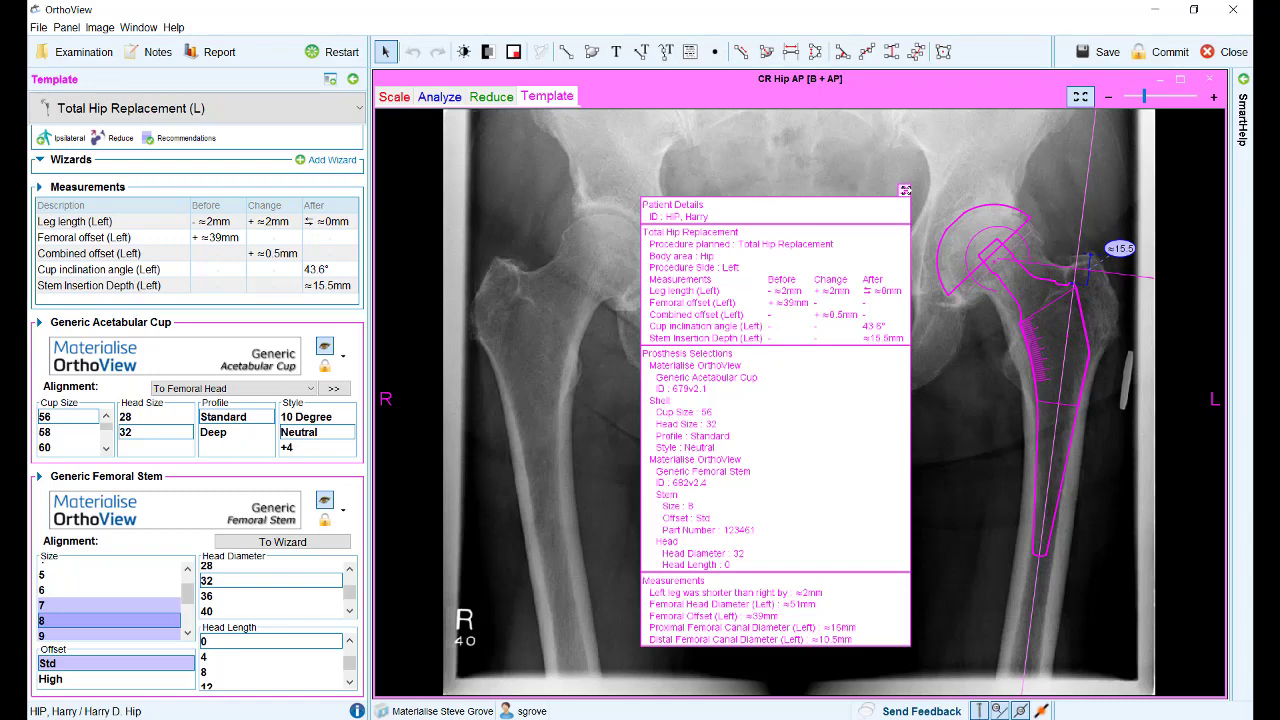
pyautogui.click(906, 191)
pyautogui.moveTo(922, 284)
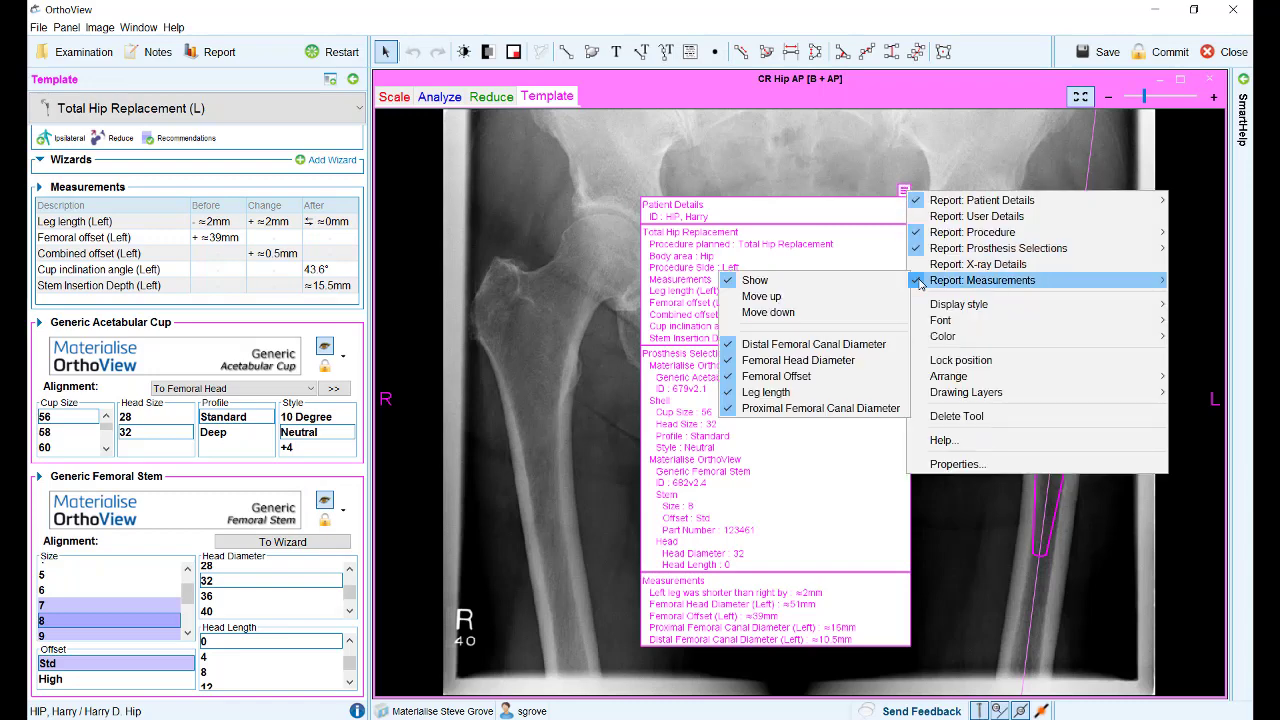
# Step: Drop Proximal Femoral Canal Diameter from the report overlay, leaving Display style and Color unchanged
pyautogui.click(822, 409)
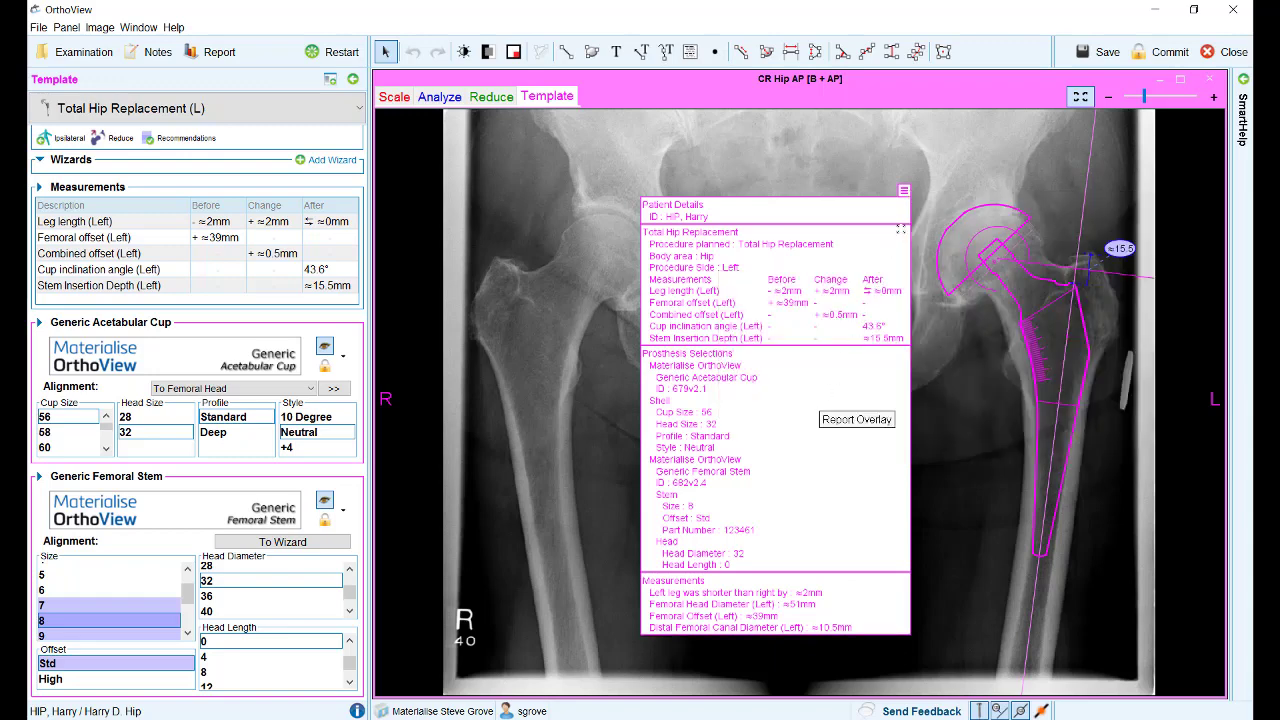
pyautogui.click(903, 190)
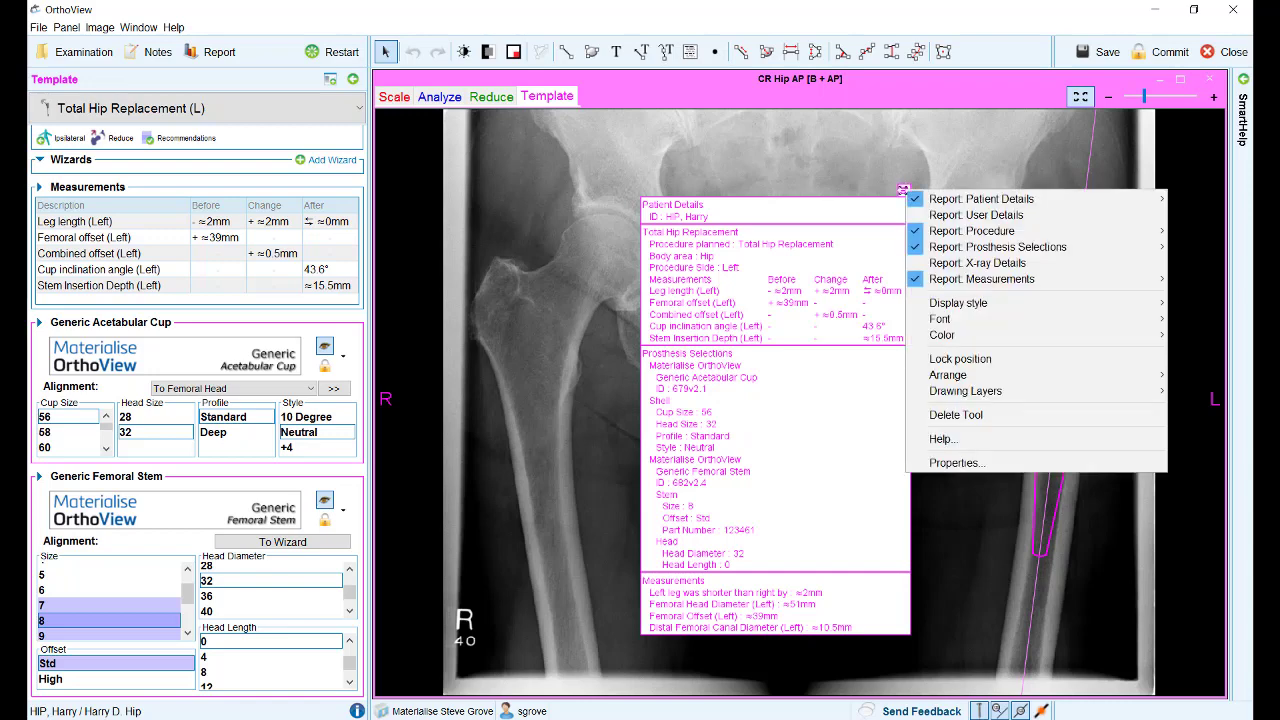
pyautogui.moveTo(937, 305)
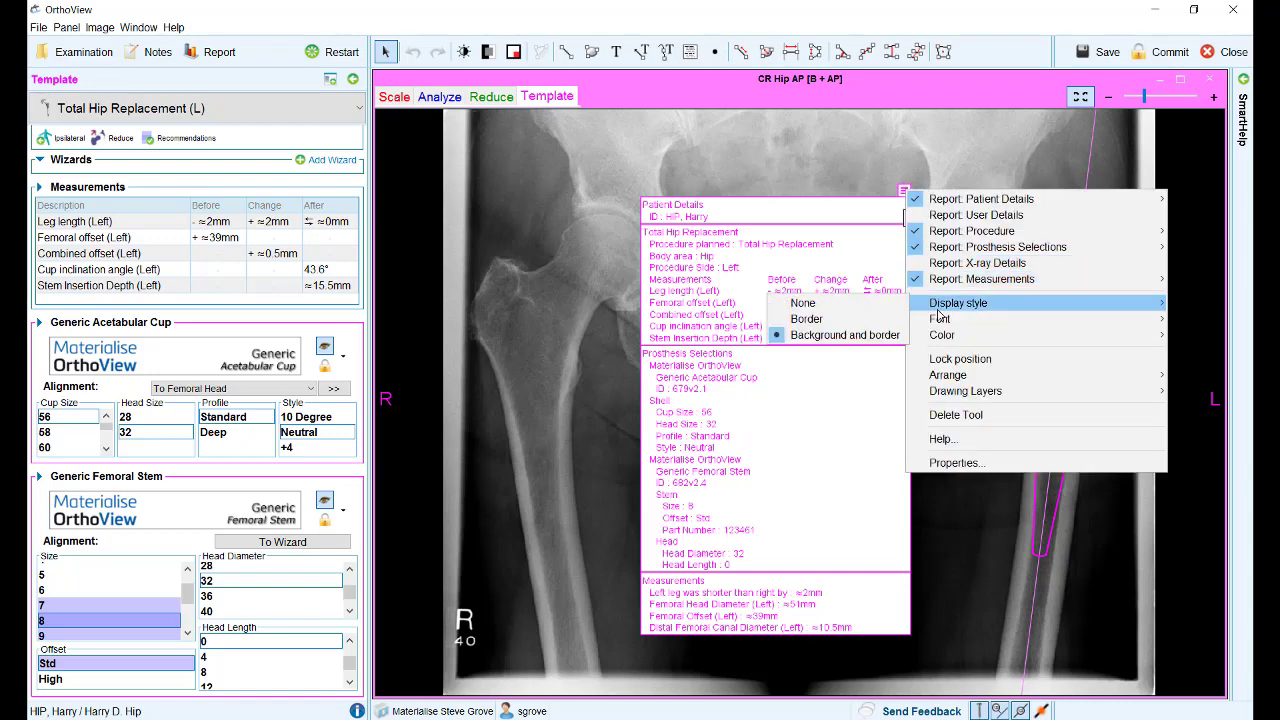
pyautogui.moveTo(939, 342)
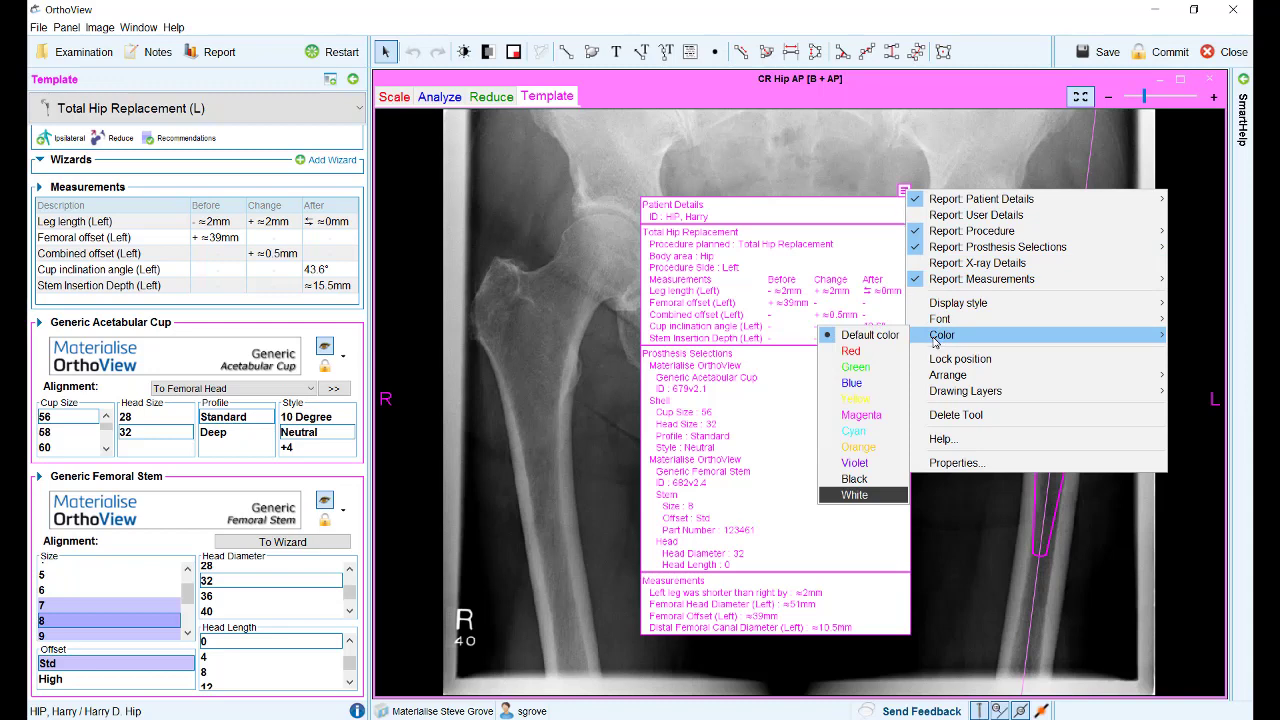
pyautogui.click(841, 175)
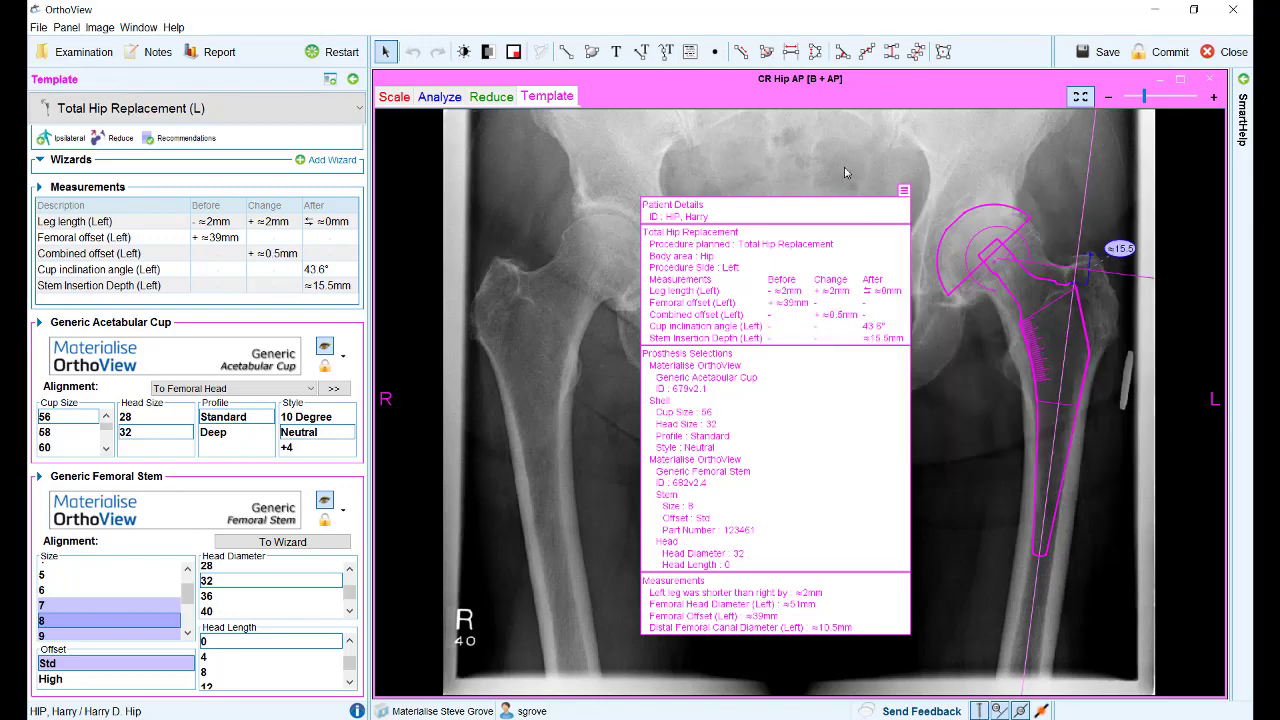